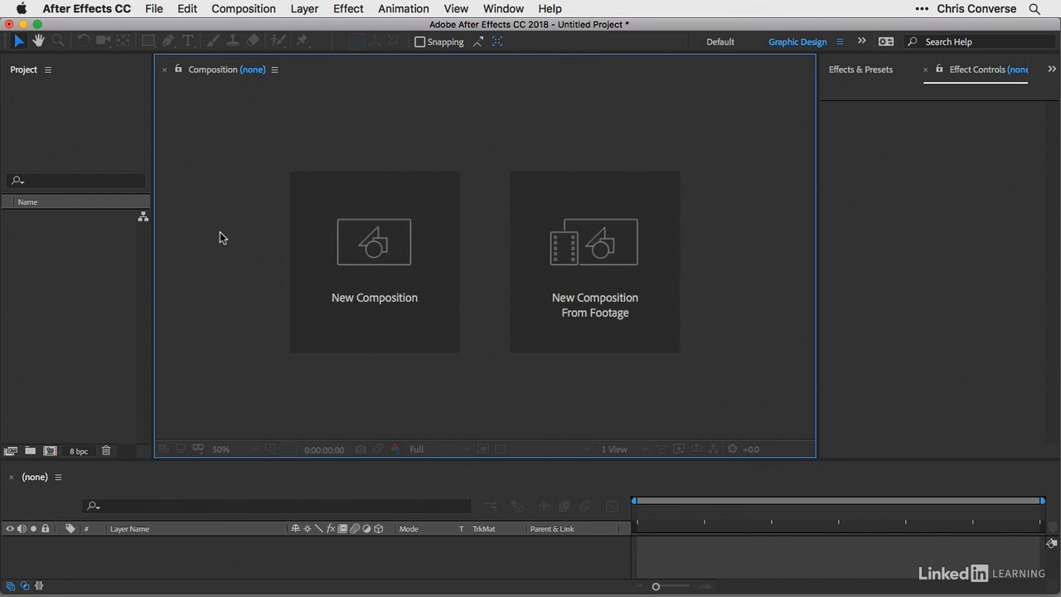
Create a new composition named burst, 1000 px wide and 500 px high, with the dark gray background 353535.
left_click(242, 9)
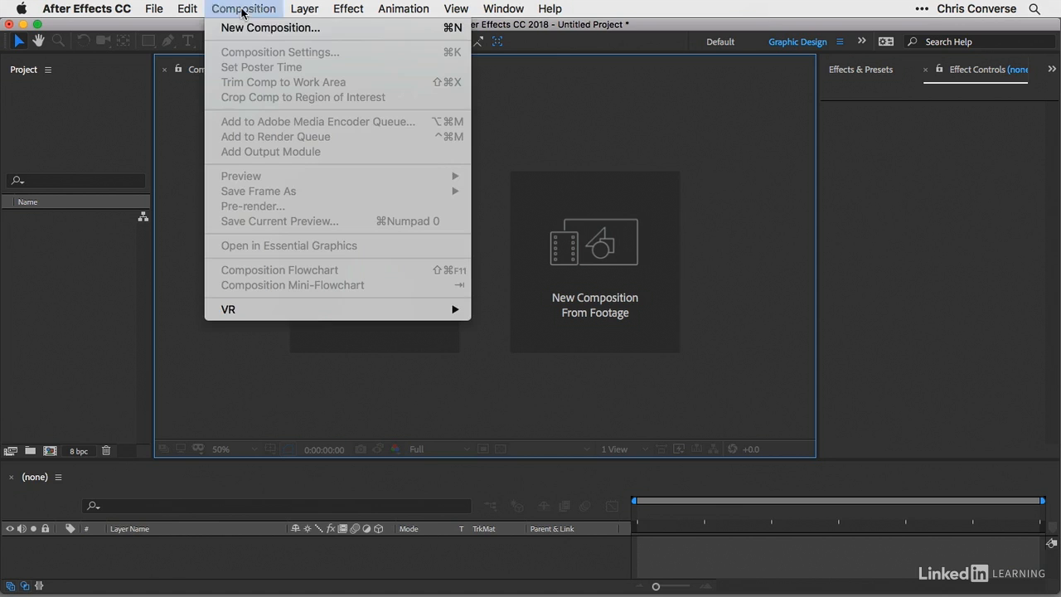
left_click(247, 28)
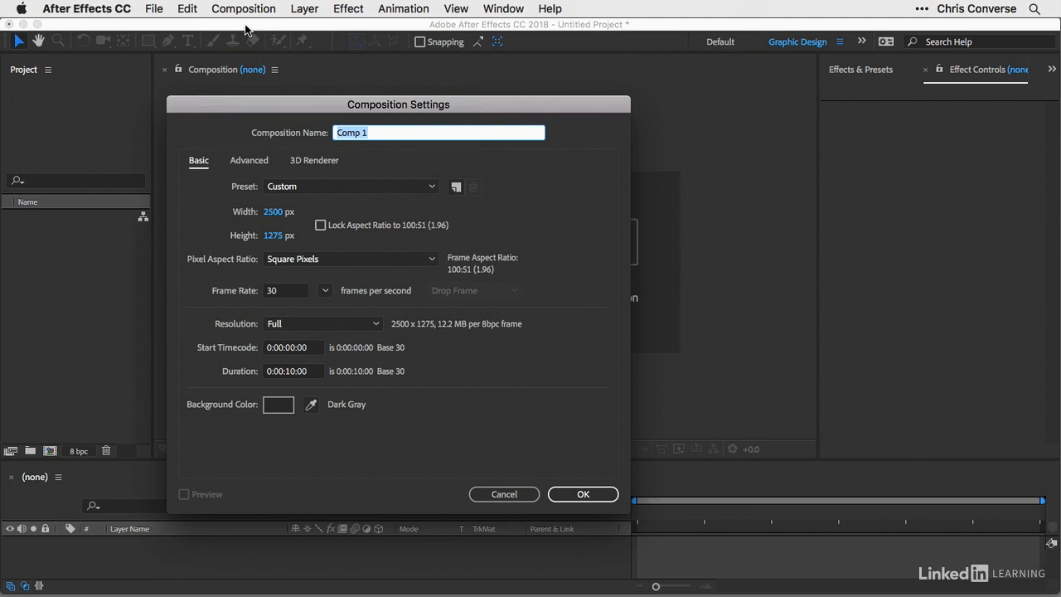
type("burst")
left_click(275, 212)
type("1000")
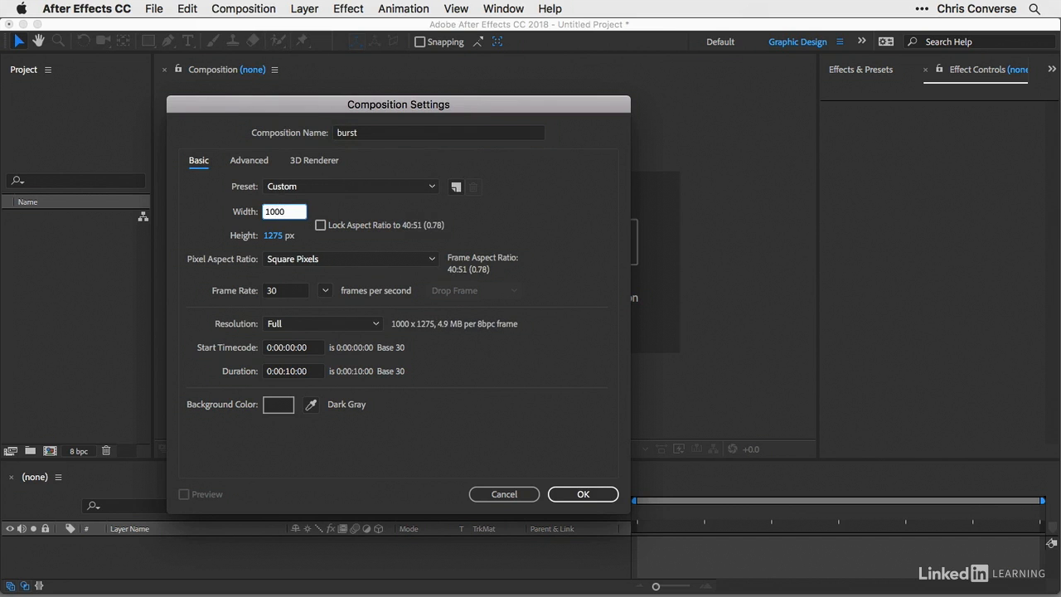
key("Tab")
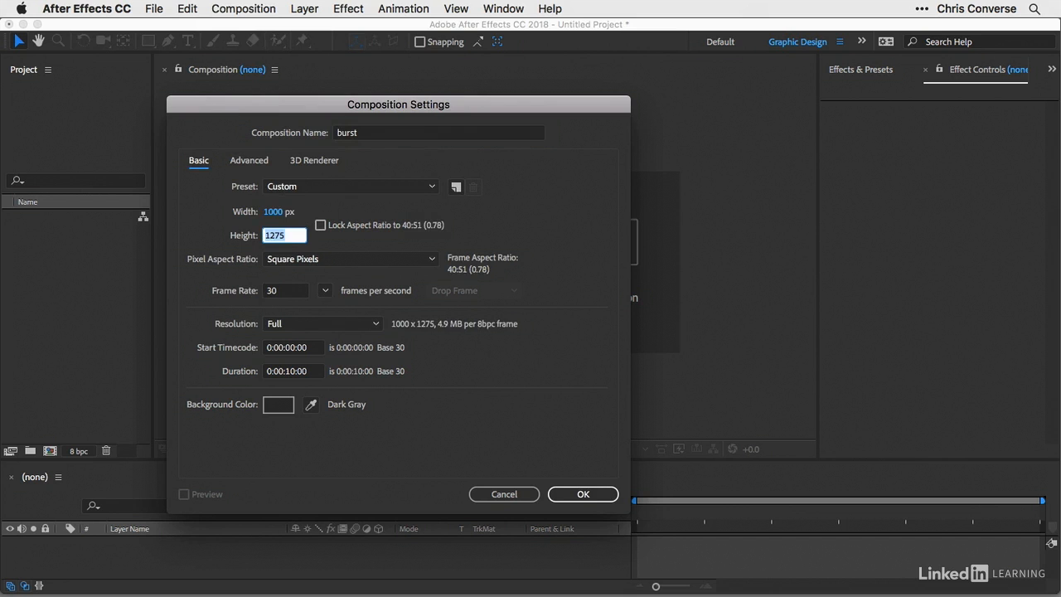
type("500")
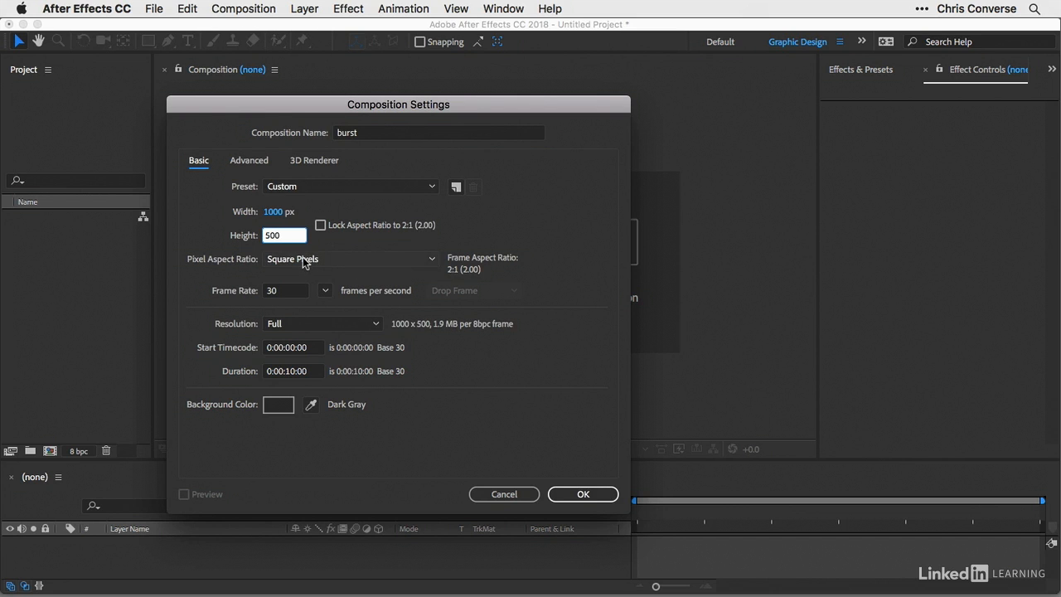
left_click(276, 405)
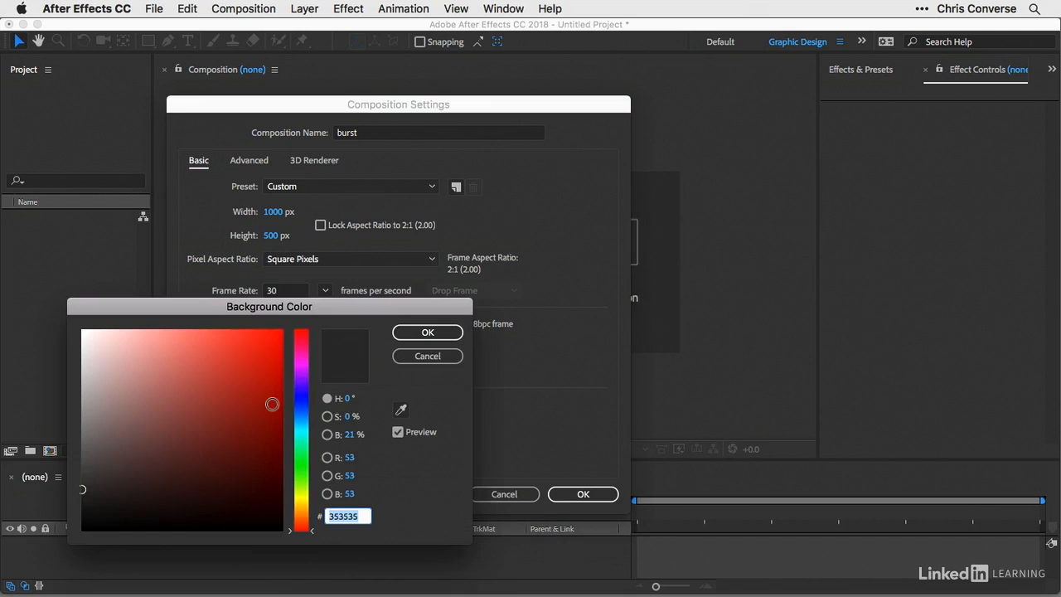
left_click_drag(83, 495, 82, 489)
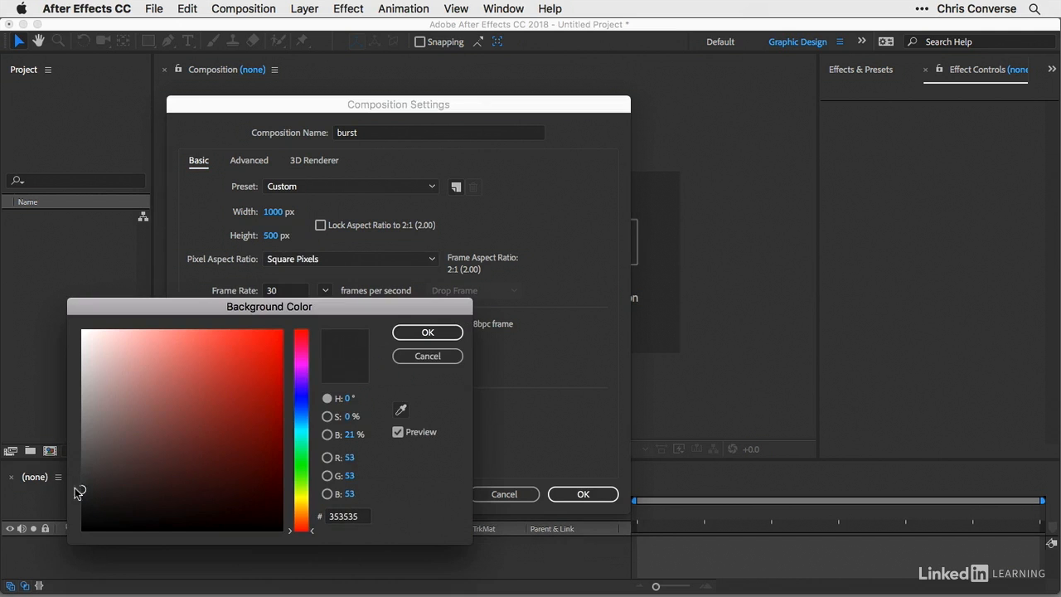
left_click(428, 335)
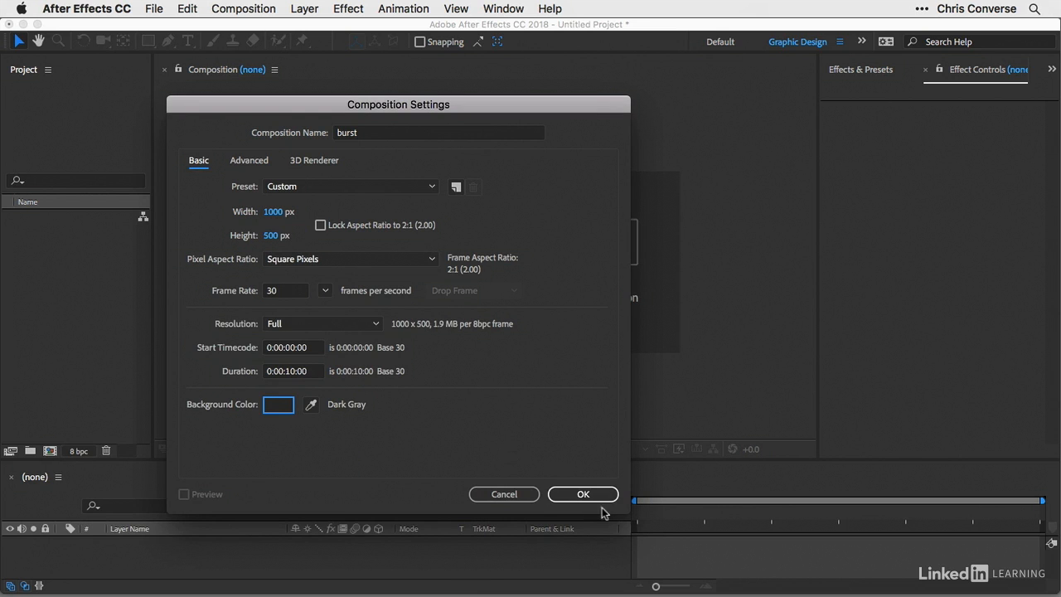
left_click(597, 500)
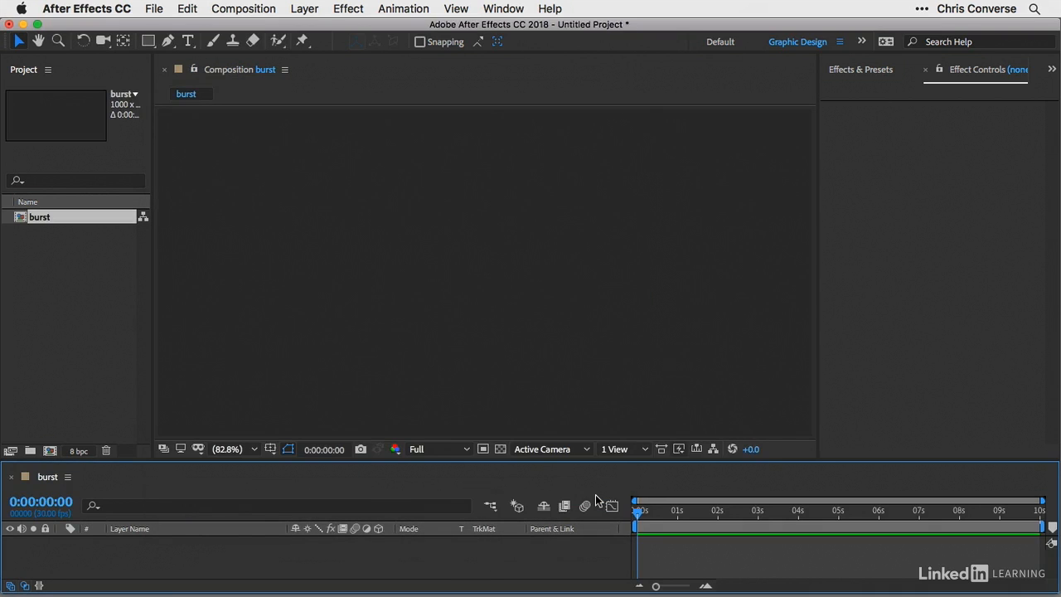
Activate the horizontal Type tool and enlarge the Character panel to show more text settings.
left_click(254, 449)
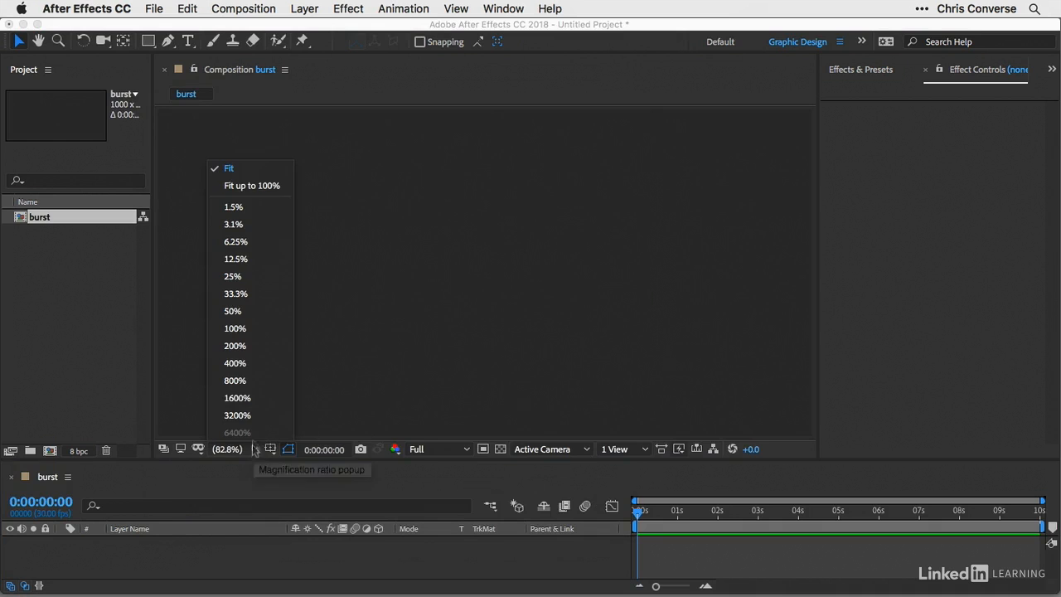
left_click(233, 170)
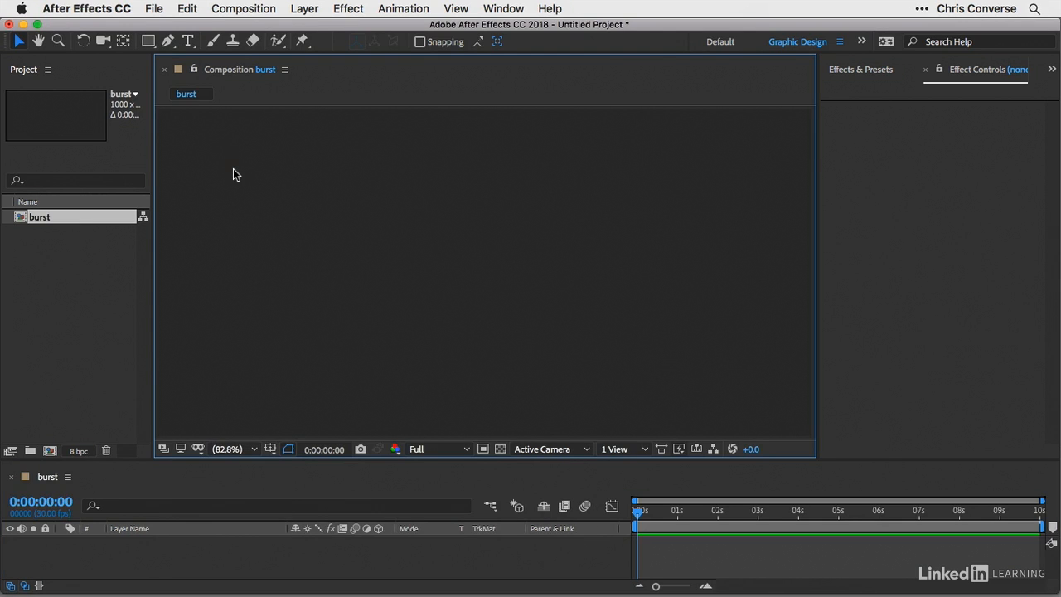
left_click(188, 42)
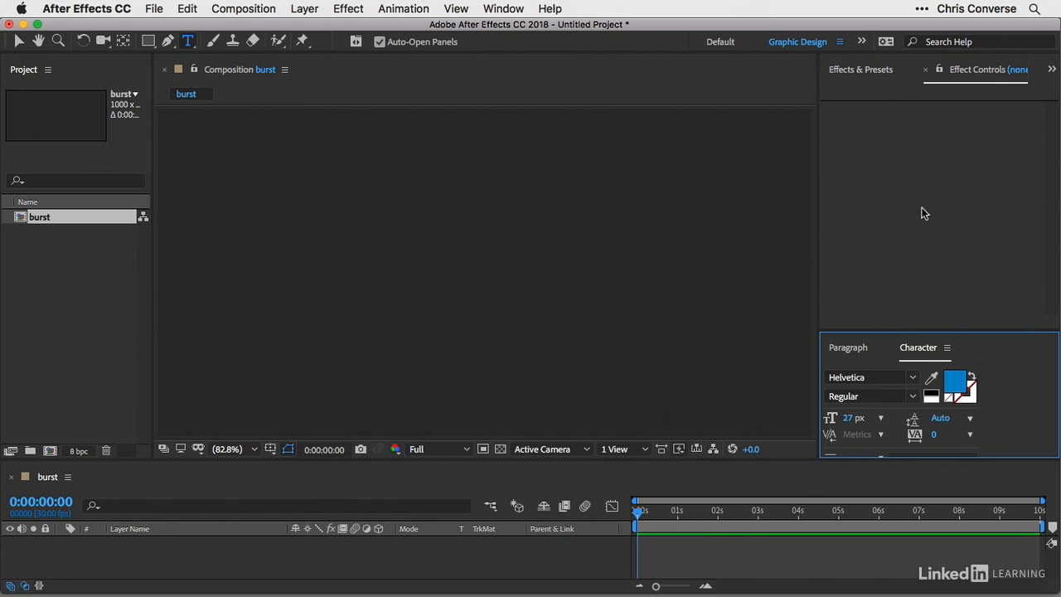
left_click_drag(884, 330, 886, 294)
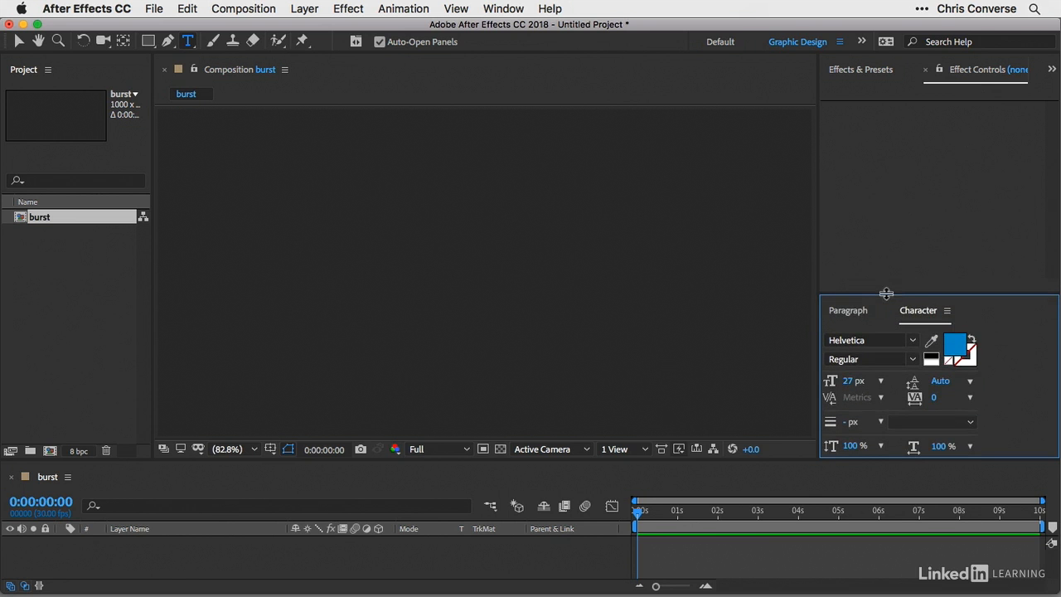
left_click(507, 10)
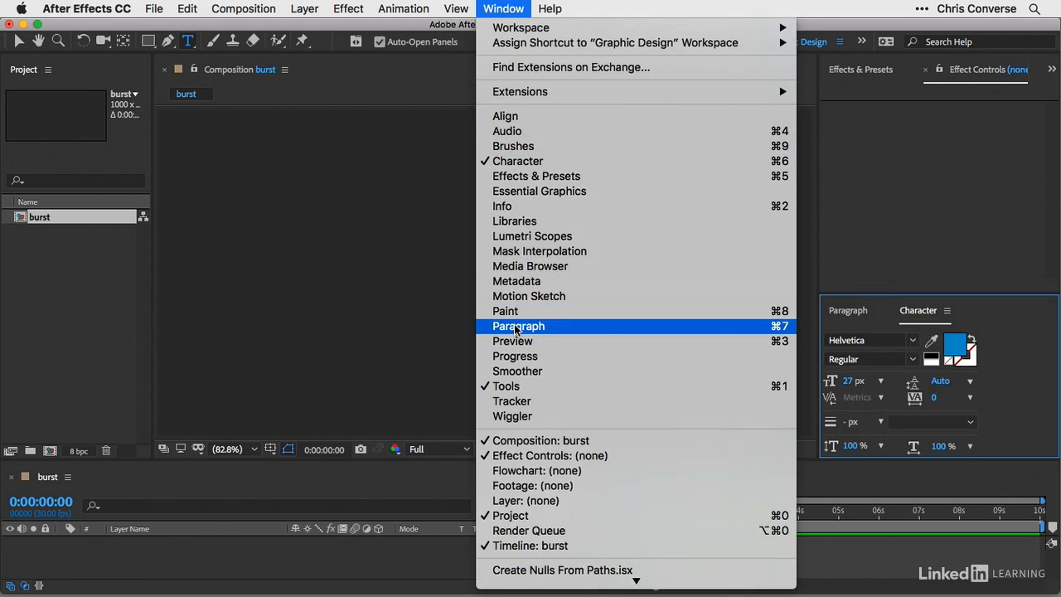
left_click(420, 310)
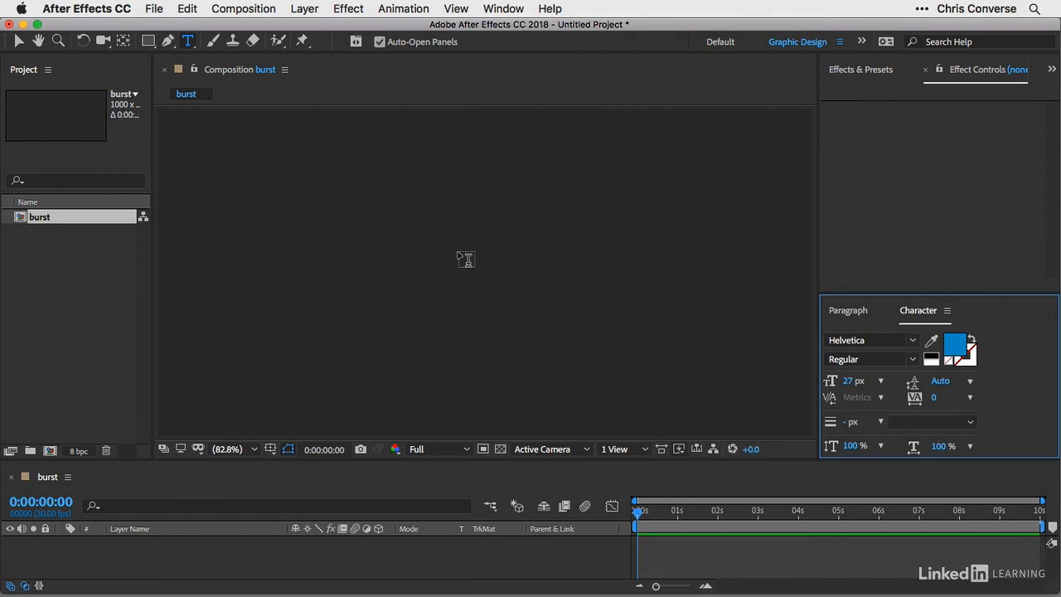
Try a paragraph text box across the middle of the composition with wrapping placeholder text, and undo it.
left_click_drag(260, 201, 734, 378)
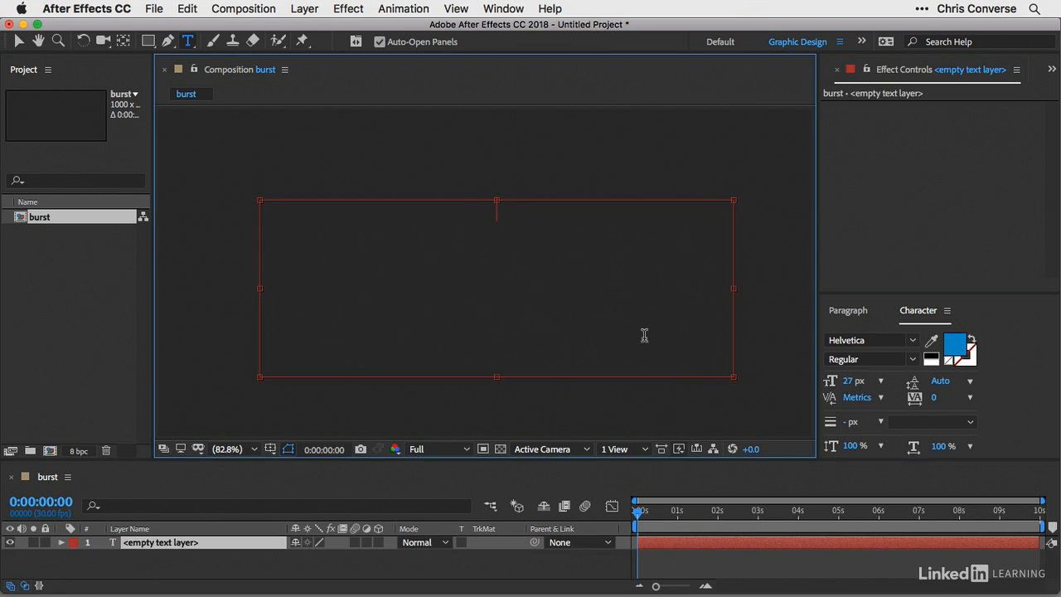
type("gdfg dfg  dfg df")
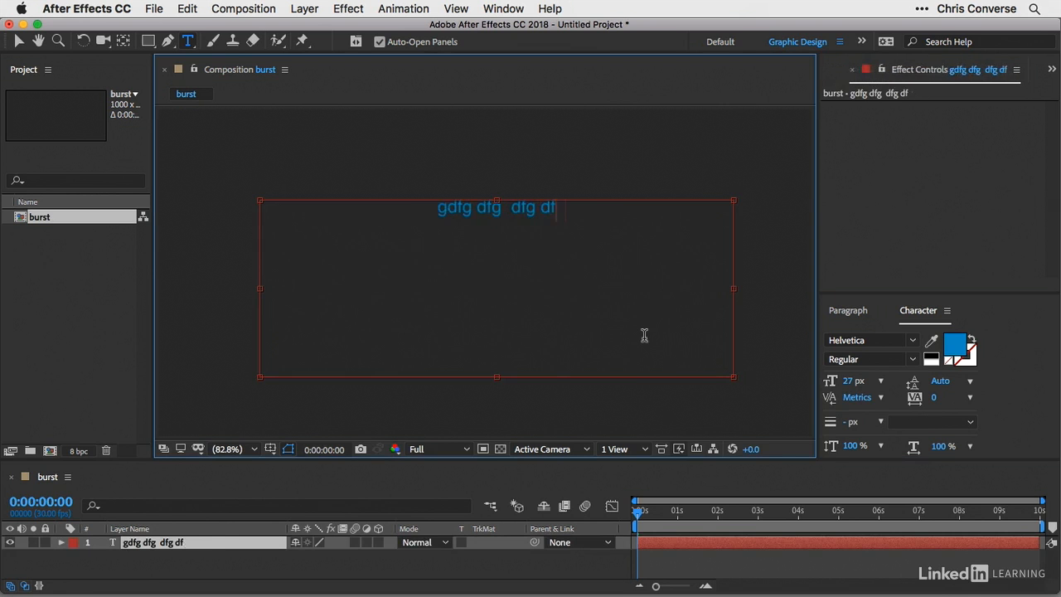
type("g d fg d g d g d fg d fg d ")
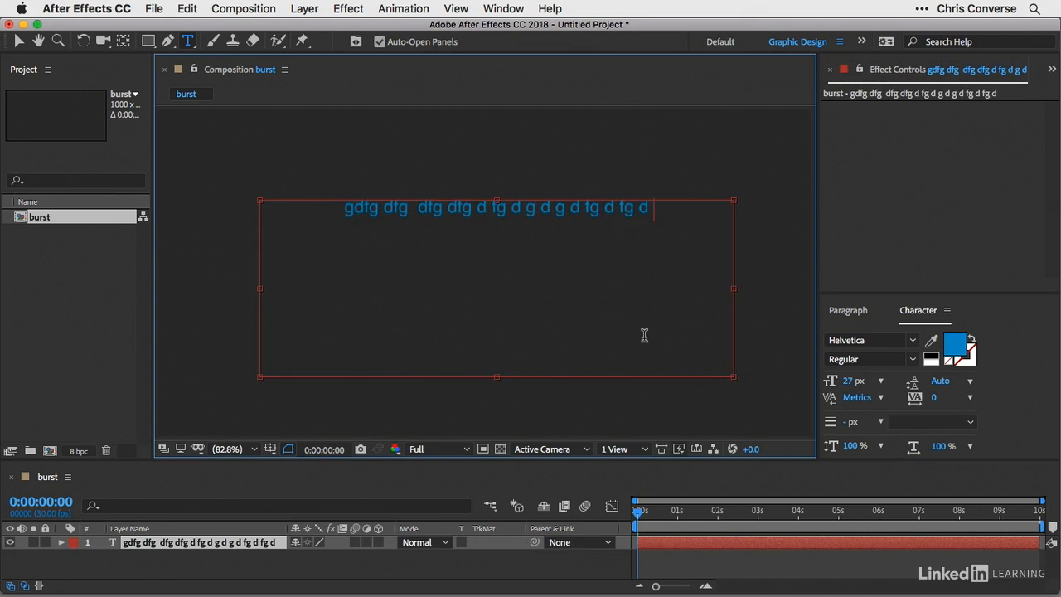
type("fg  dfg df g dfg d fg d fg d")
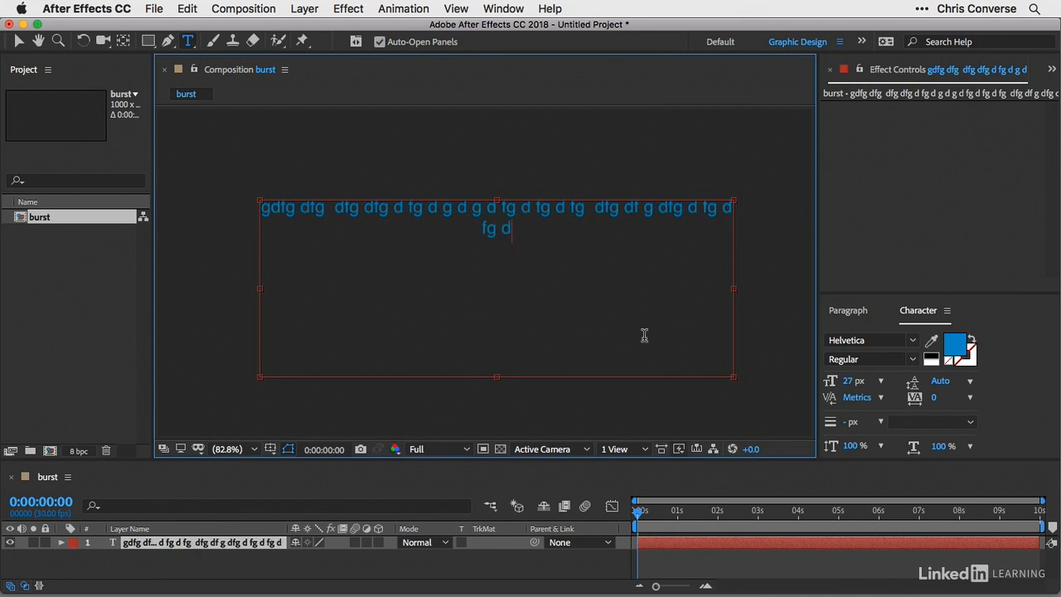
type("f g df g dd f")
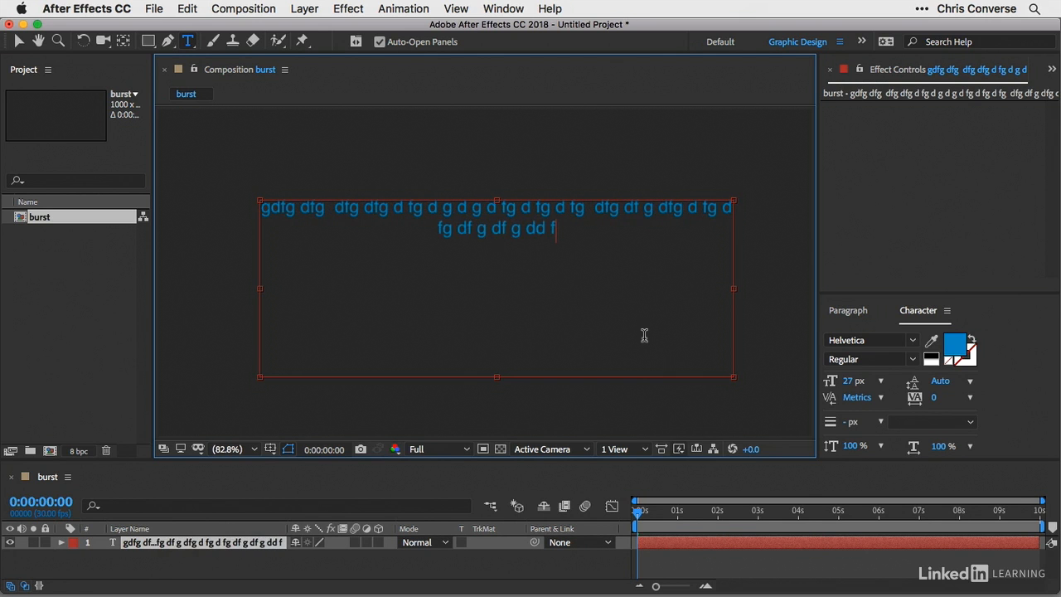
key("super+z")
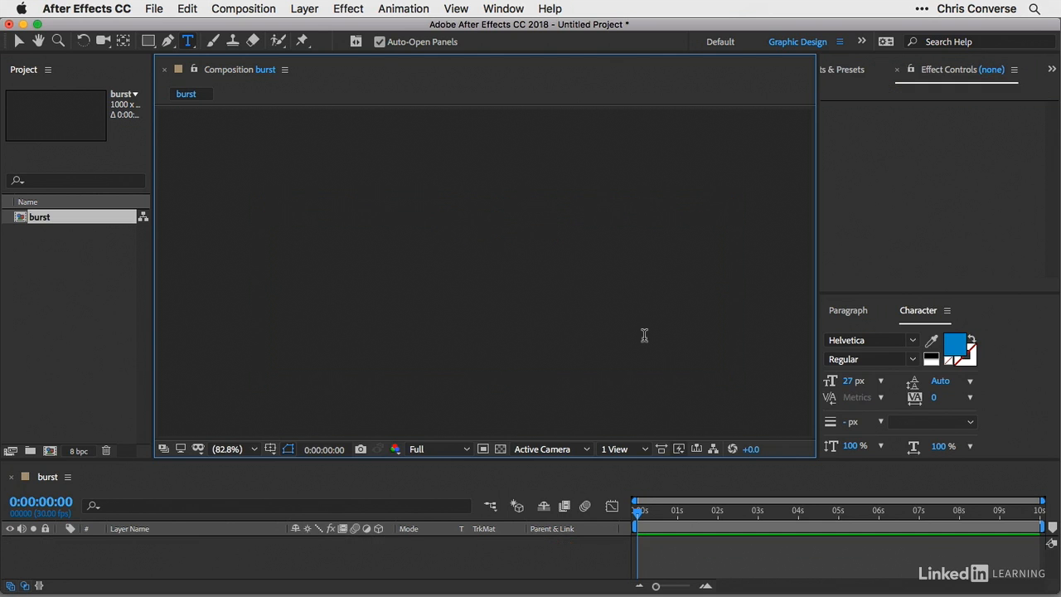
Try a line of placeholder point text near the composition's center, and undo it.
left_click(460, 267)
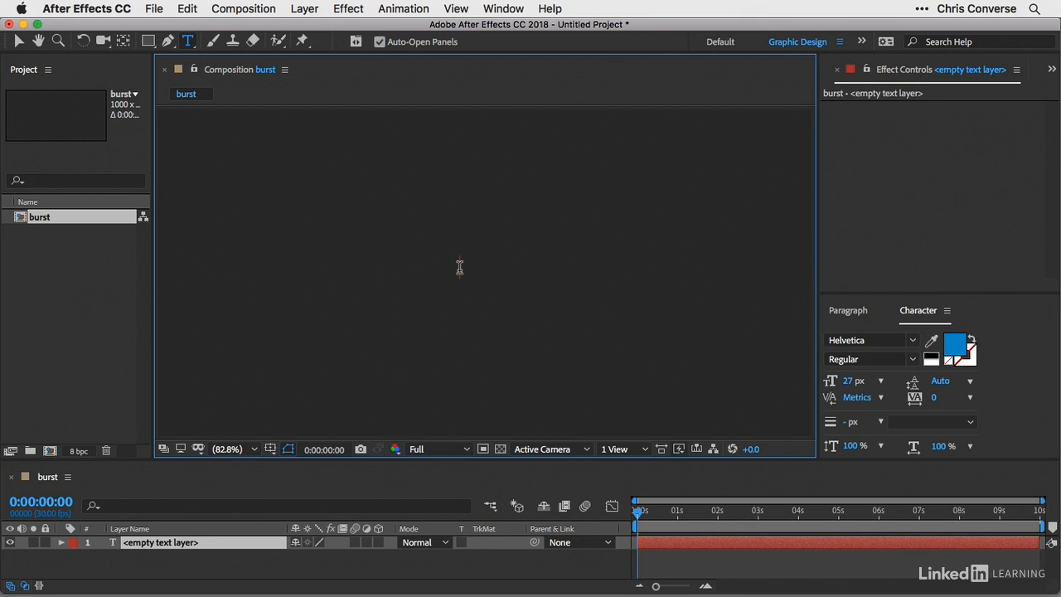
type("cfdfg sfd g sf gsfd")
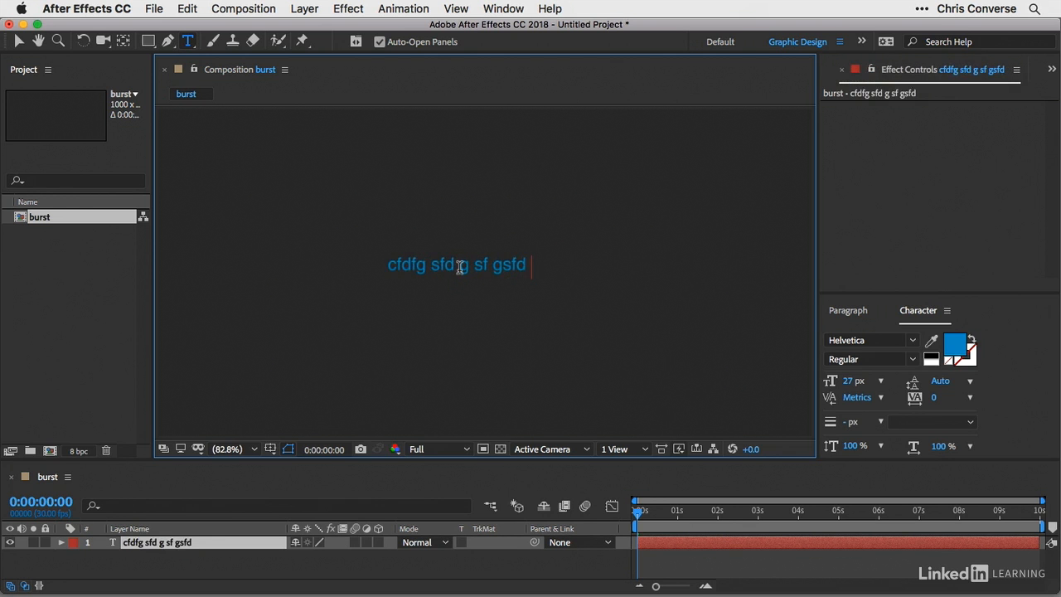
key("super+z")
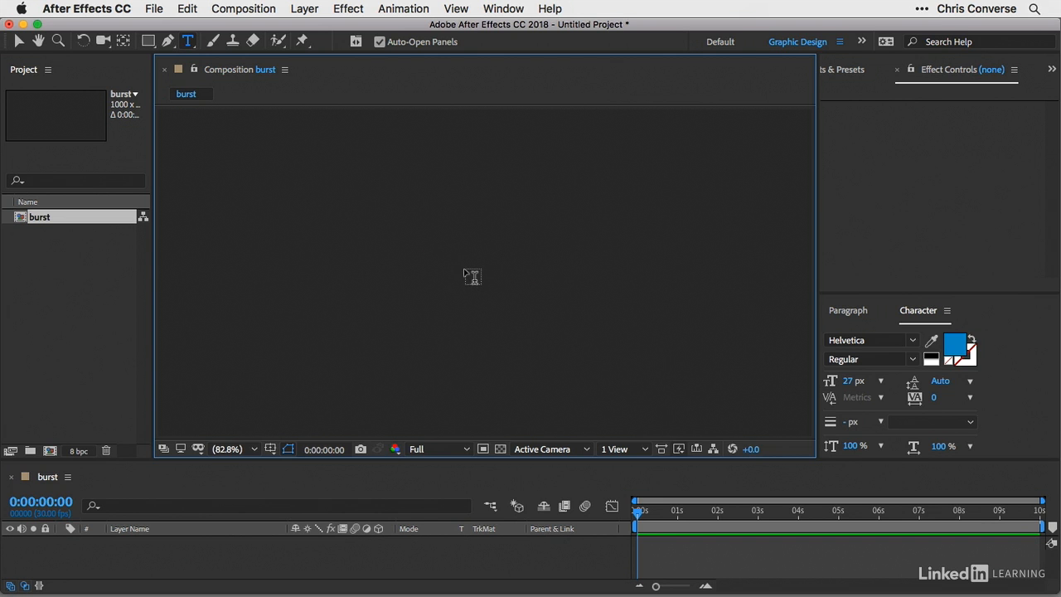
Add a point text layer reading GRAPHIC DESIGN near the composition's center and finish the text entry.
left_click(464, 266)
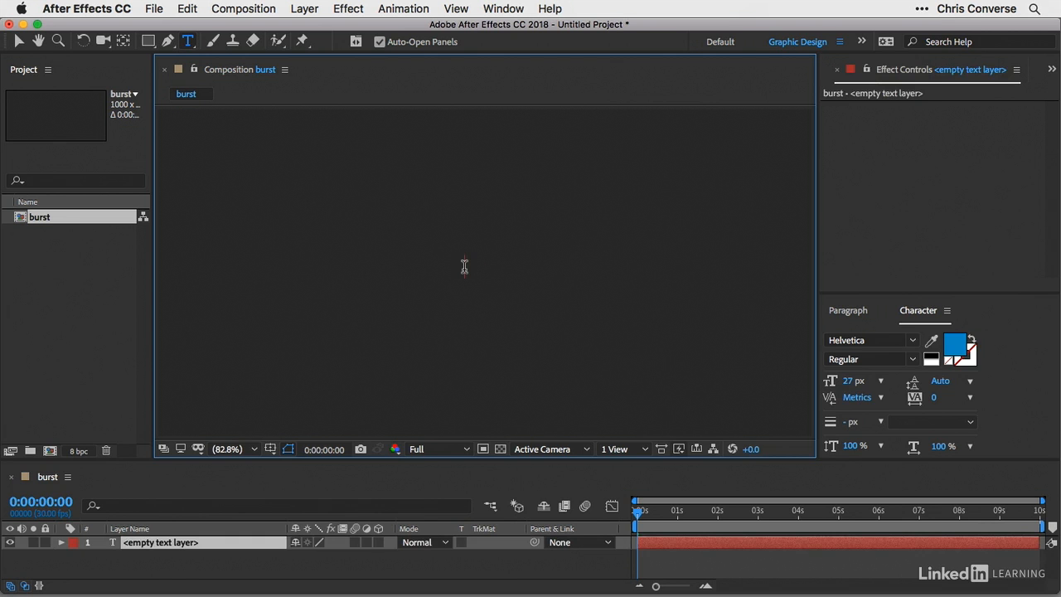
type("GRA")
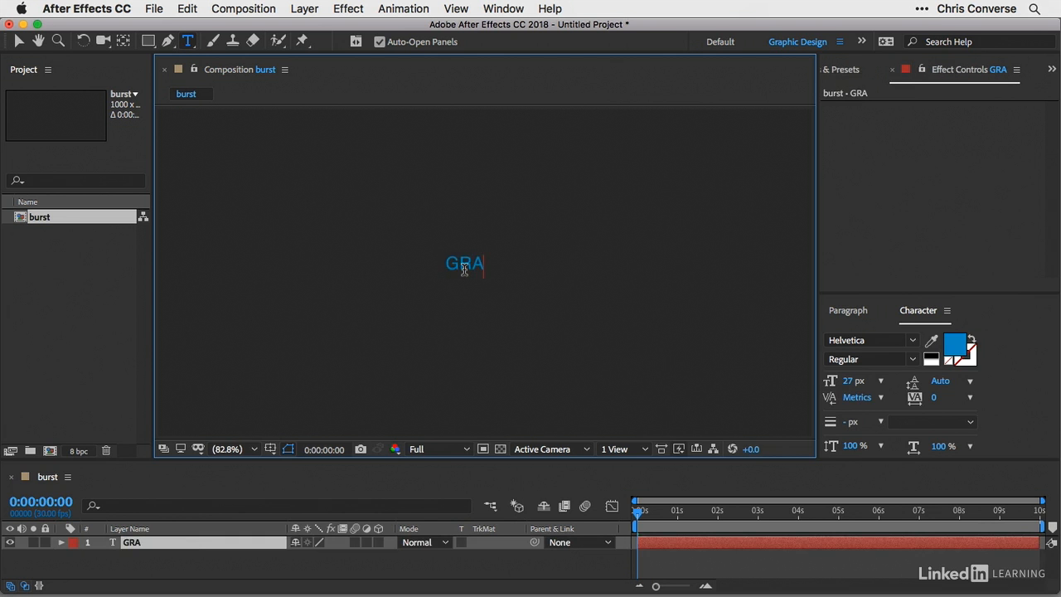
type("PHIC")
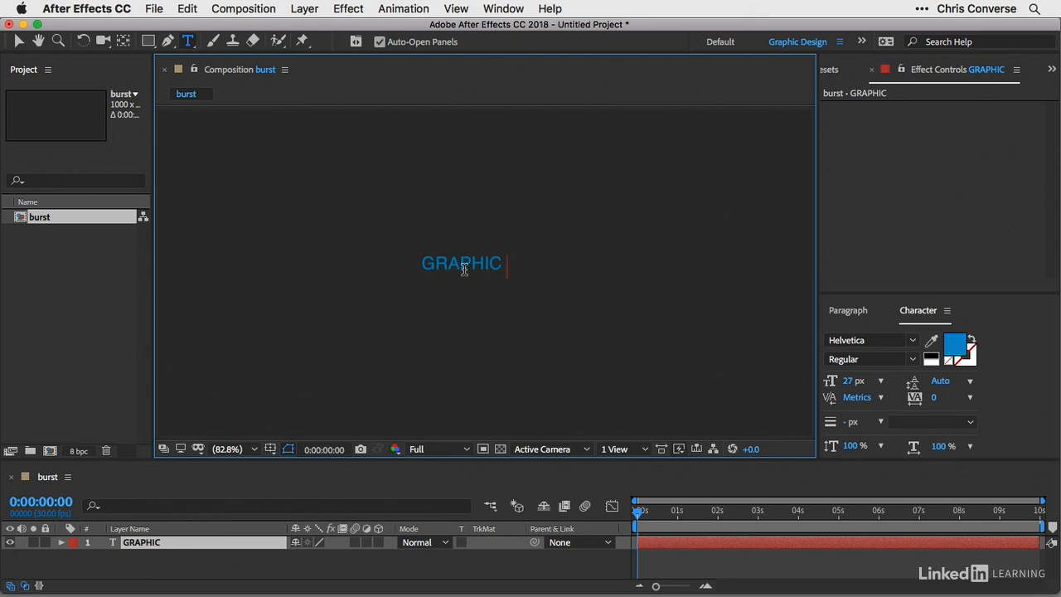
type(" DESIGN")
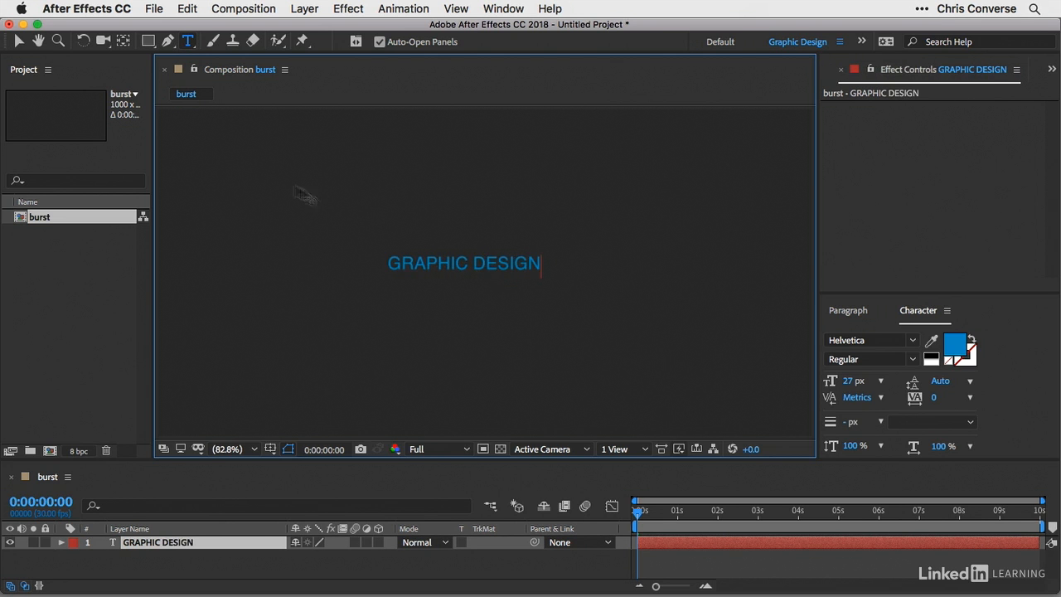
left_click(18, 43)
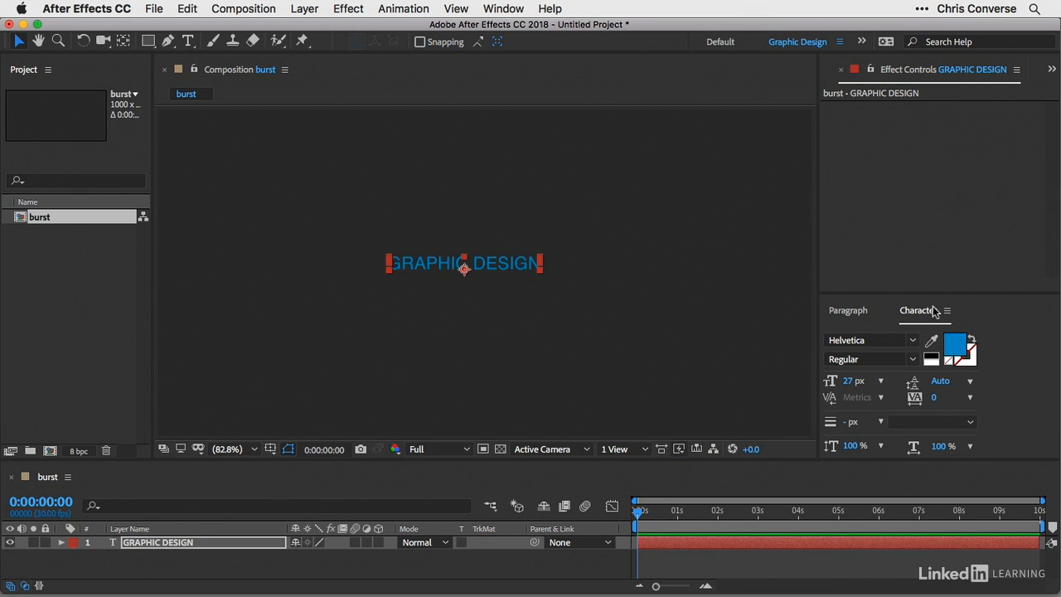
Set the fill color of the GRAPHIC DESIGN text to white (FFFFFF).
left_click(955, 346)
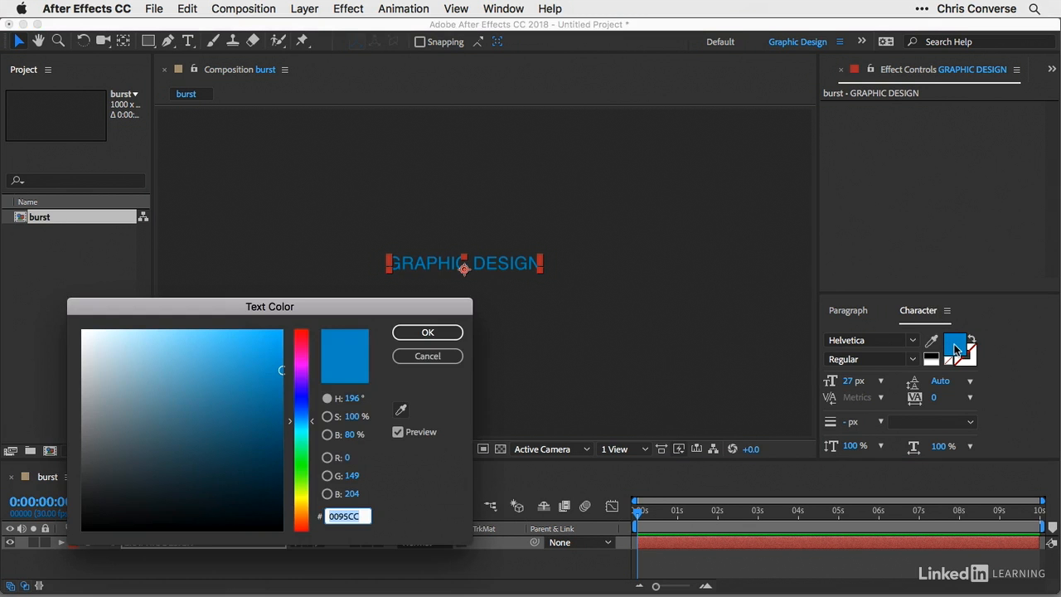
left_click_drag(124, 357, 52, 315)
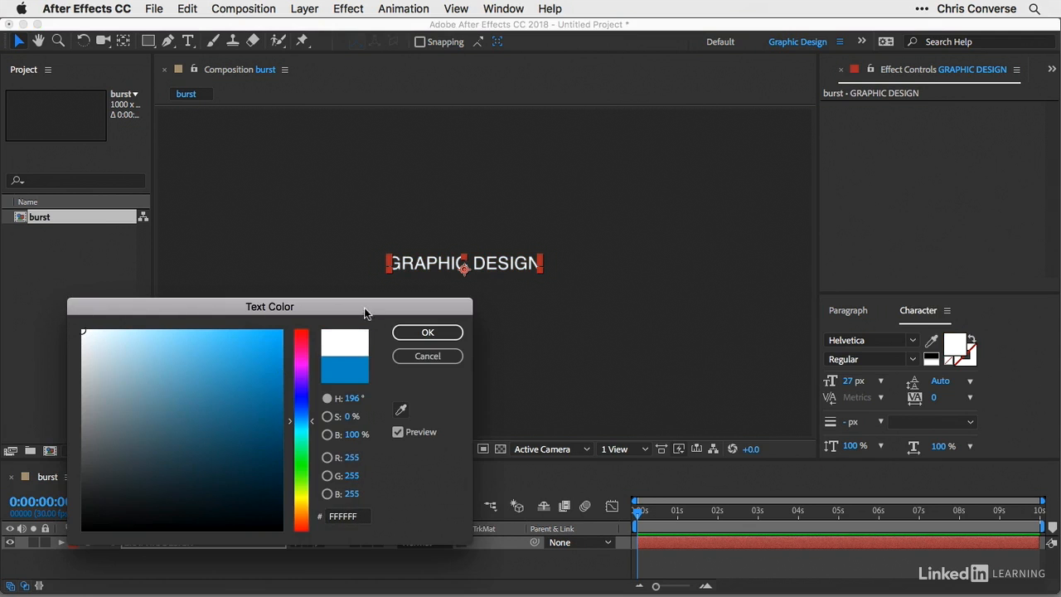
left_click(421, 332)
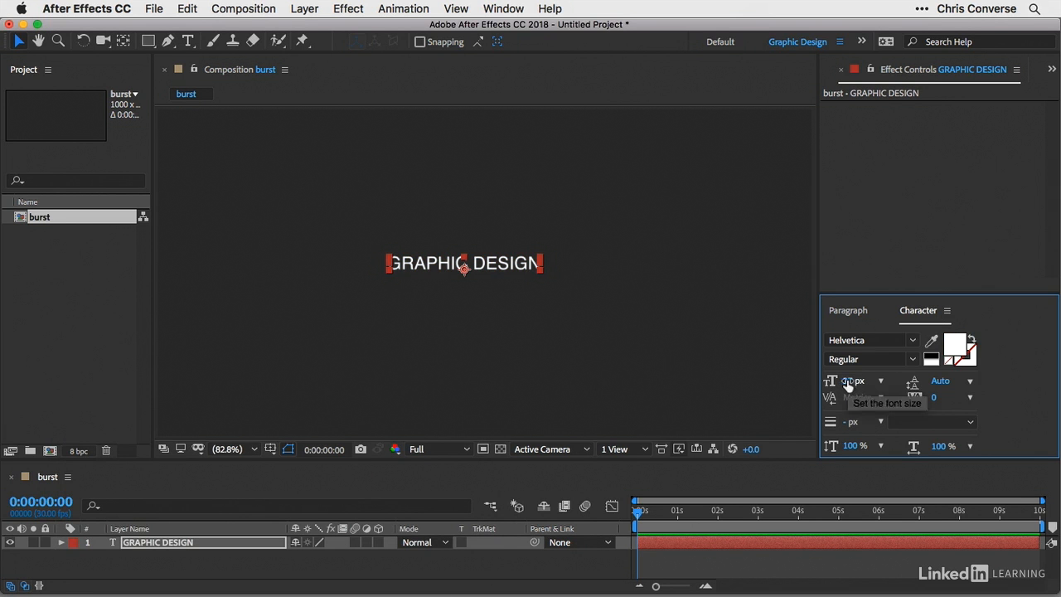
Enlarge the GRAPHIC DESIGN text to 85 px and move it to the center of the composition, keeping its layer selected.
left_click_drag(847, 379, 895, 382)
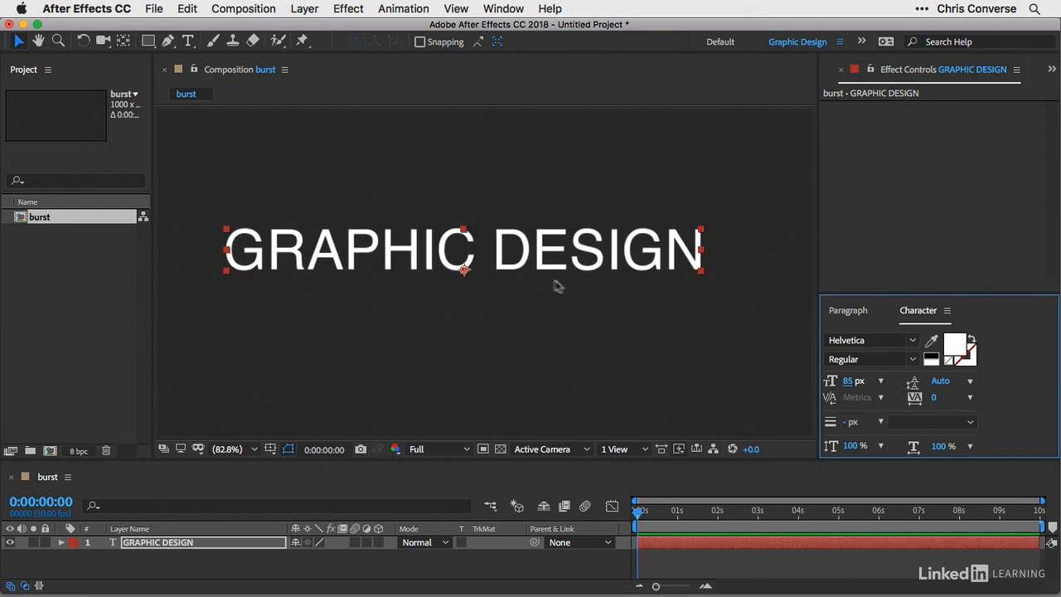
left_click_drag(505, 267, 518, 292)
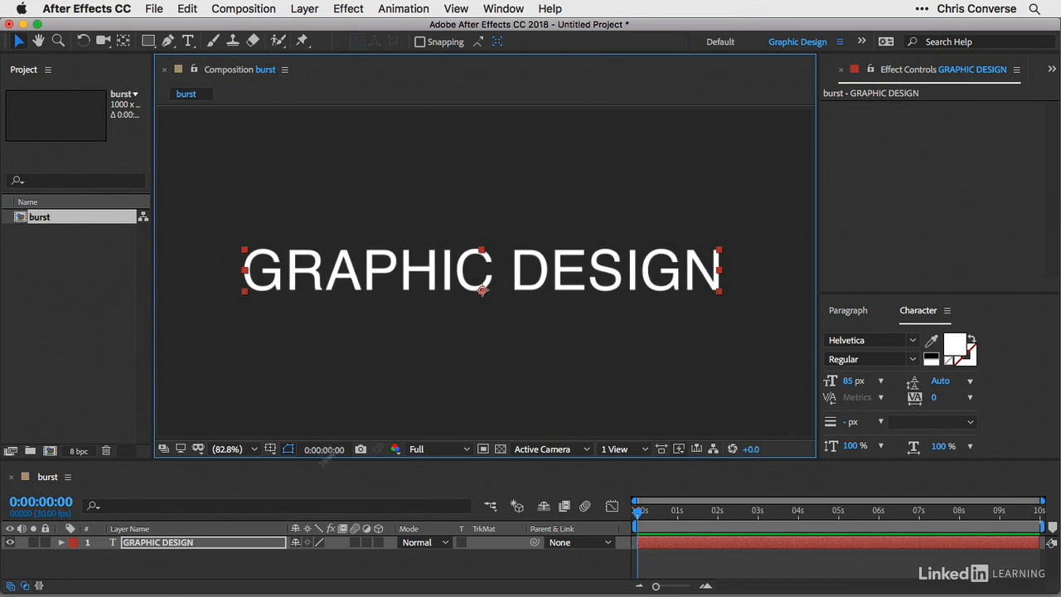
left_click(158, 544)
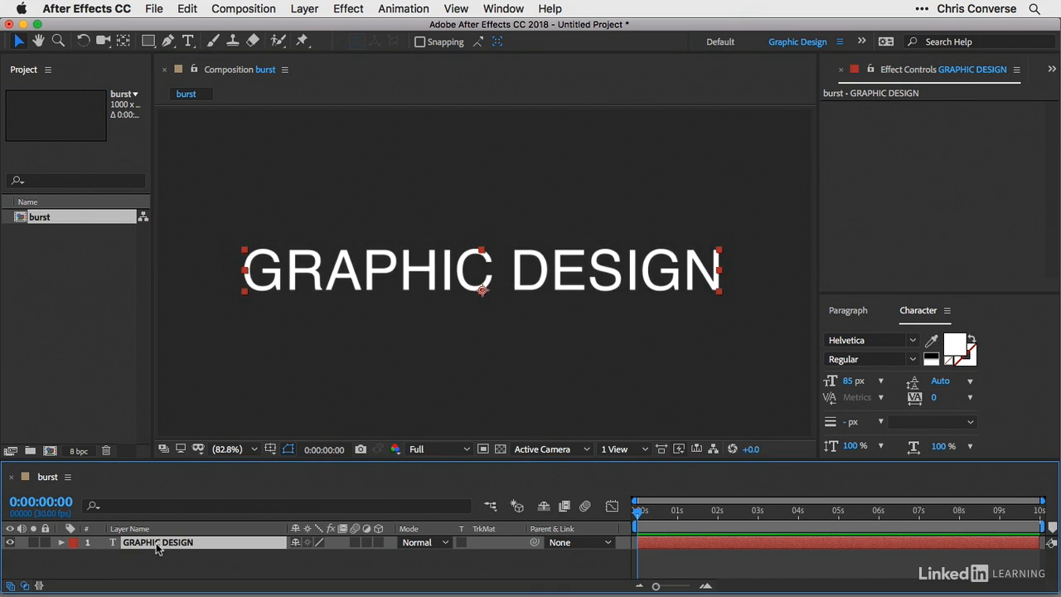
Duplicate the GRAPHIC DESIGN text layer and set the duplicate's fill color to black (000000).
key("super+d")
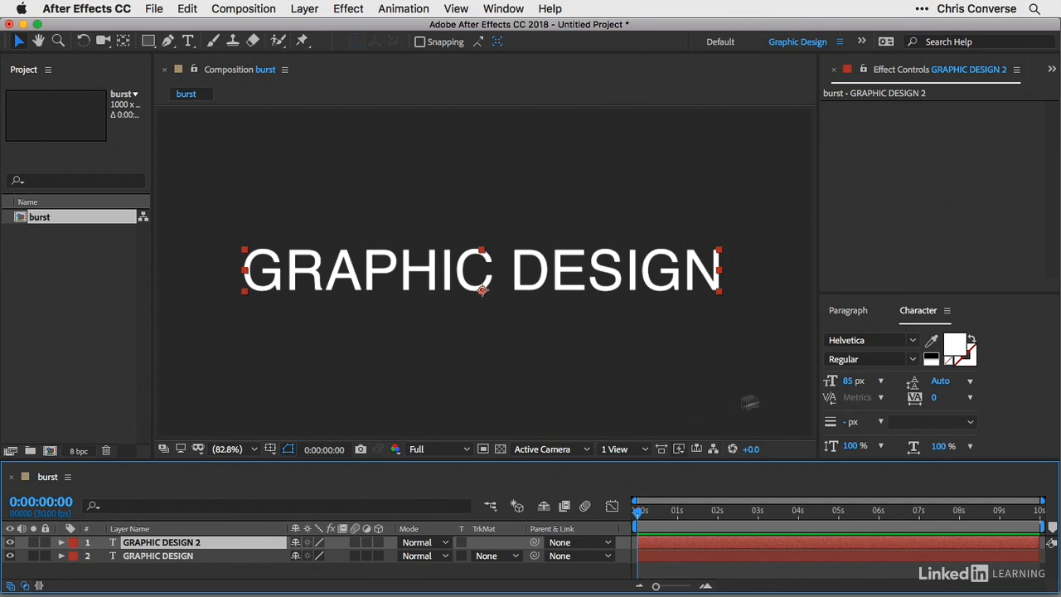
left_click(953, 340)
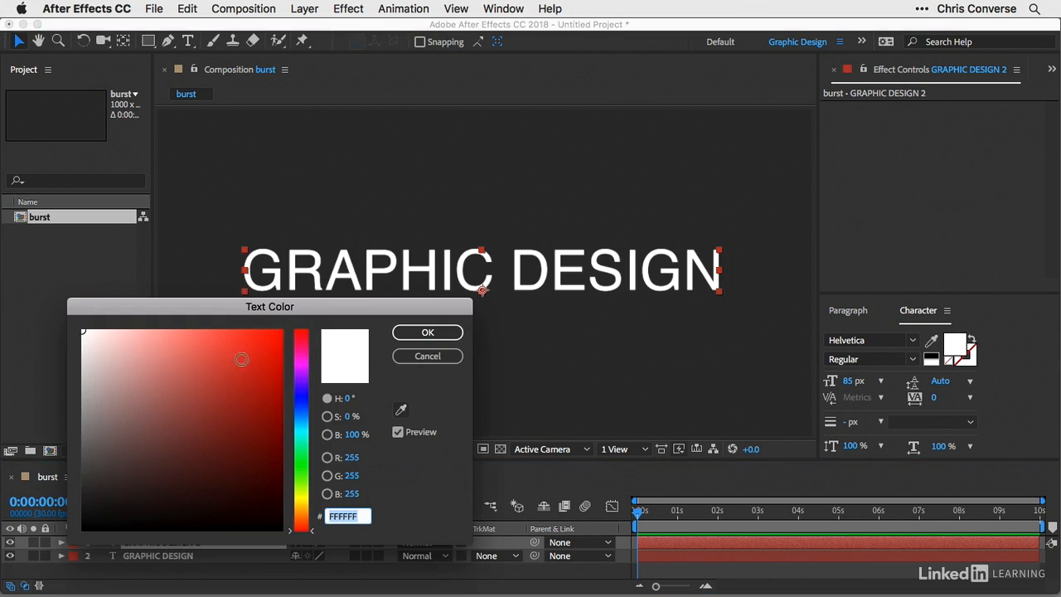
left_click(188, 409)
left_click_drag(135, 466, 82, 529)
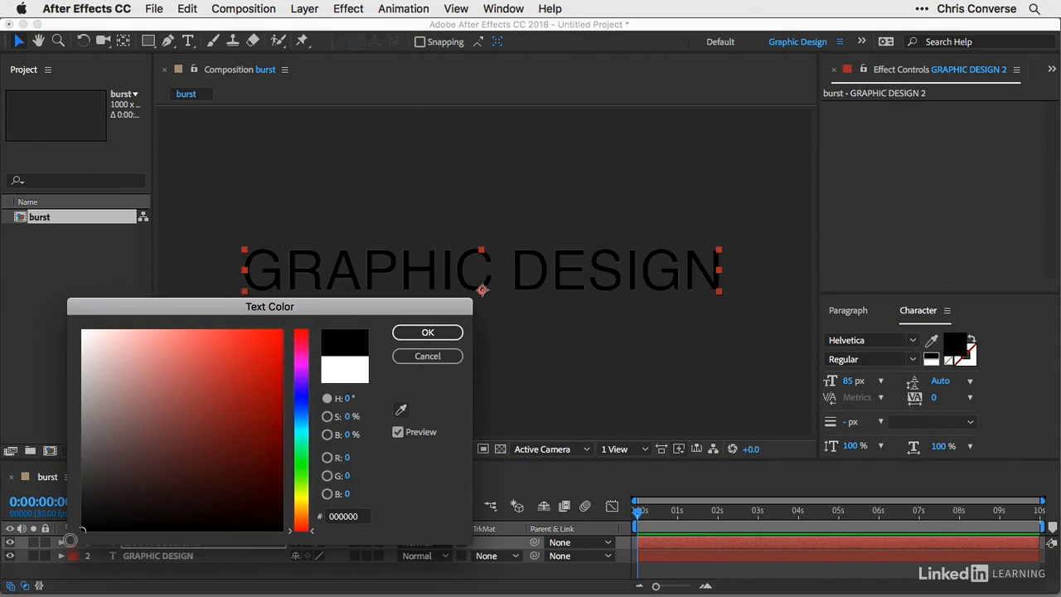
left_click(427, 332)
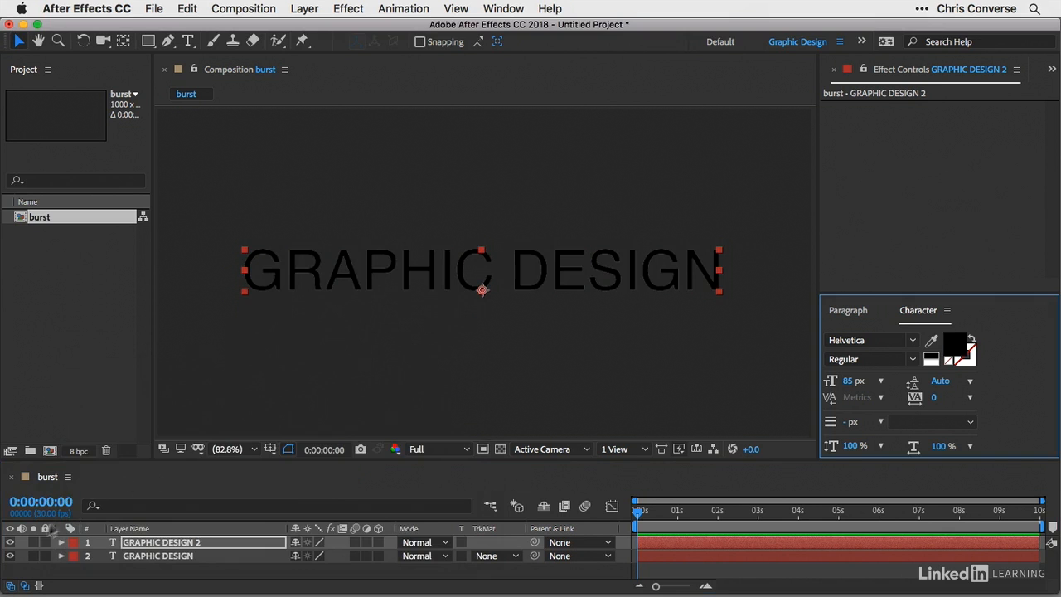
Hide the black duplicate layer, and with the original text layer selected close the Character and Paragraph panels.
left_click(10, 543)
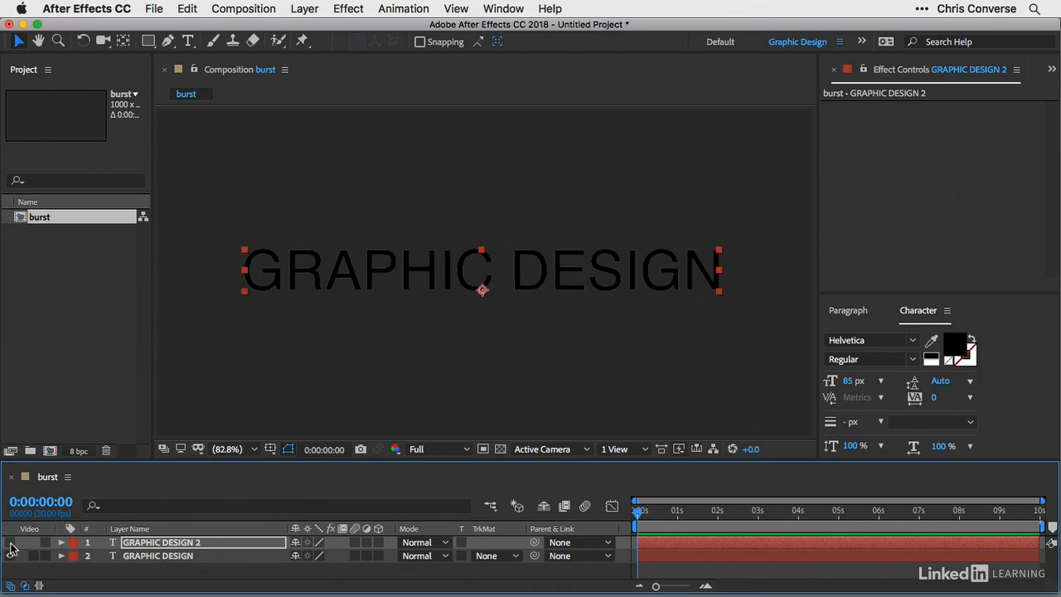
left_click(164, 557)
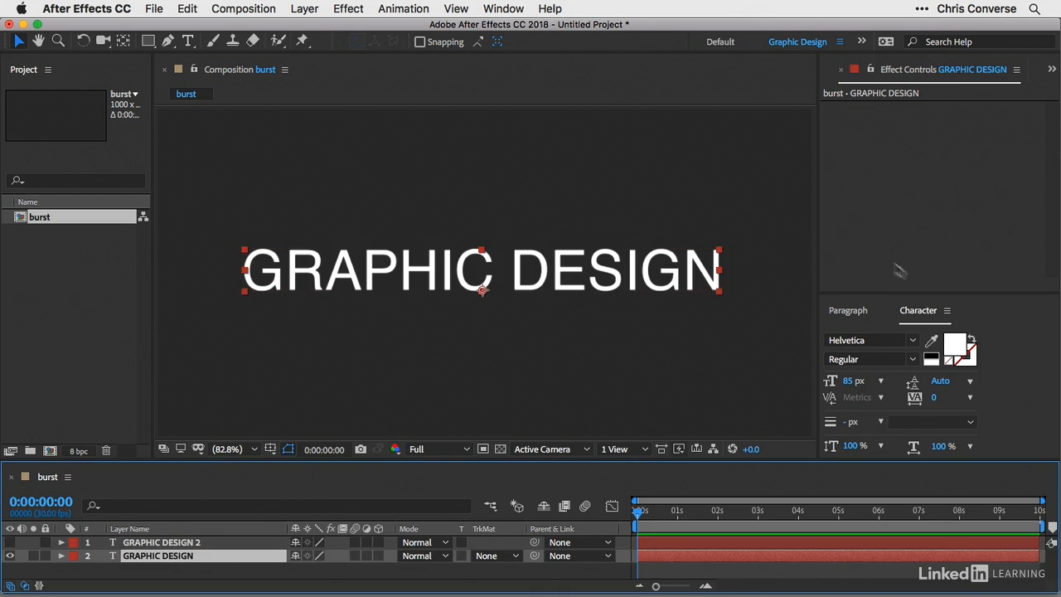
left_click(949, 311)
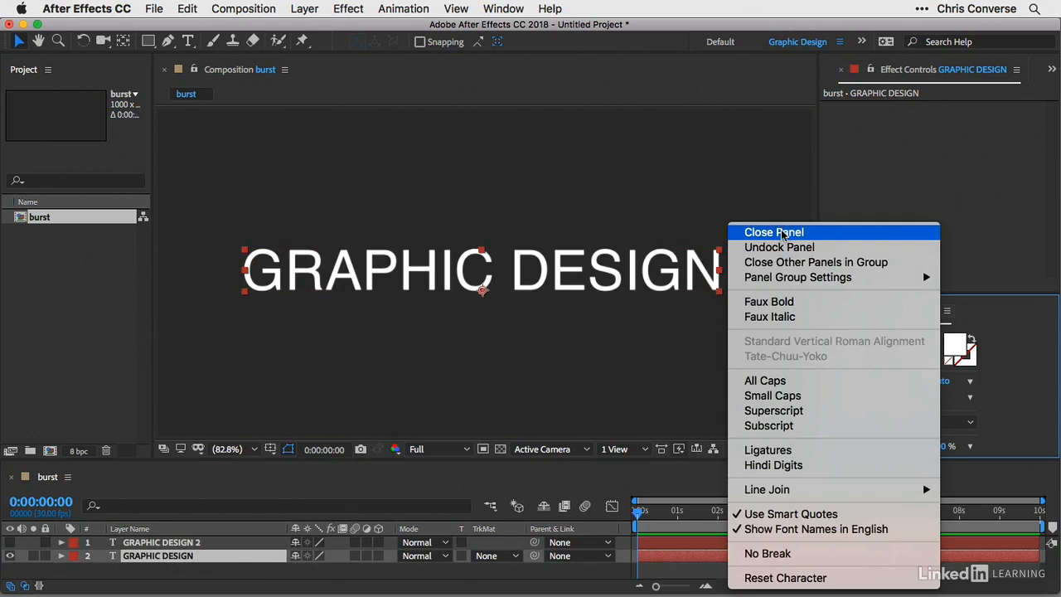
left_click(910, 311)
left_click(878, 310)
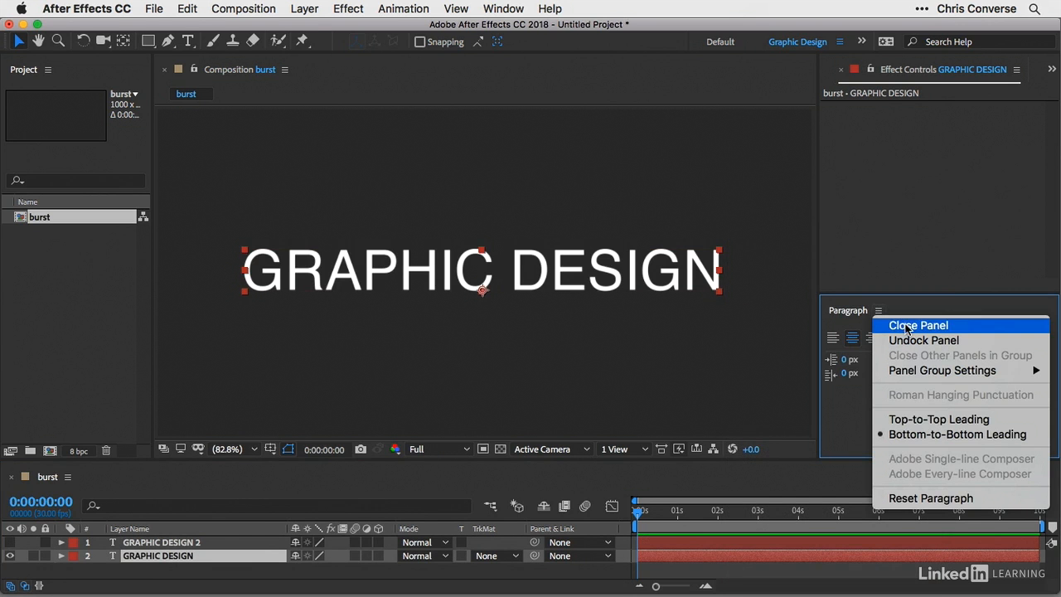
left_click(907, 329)
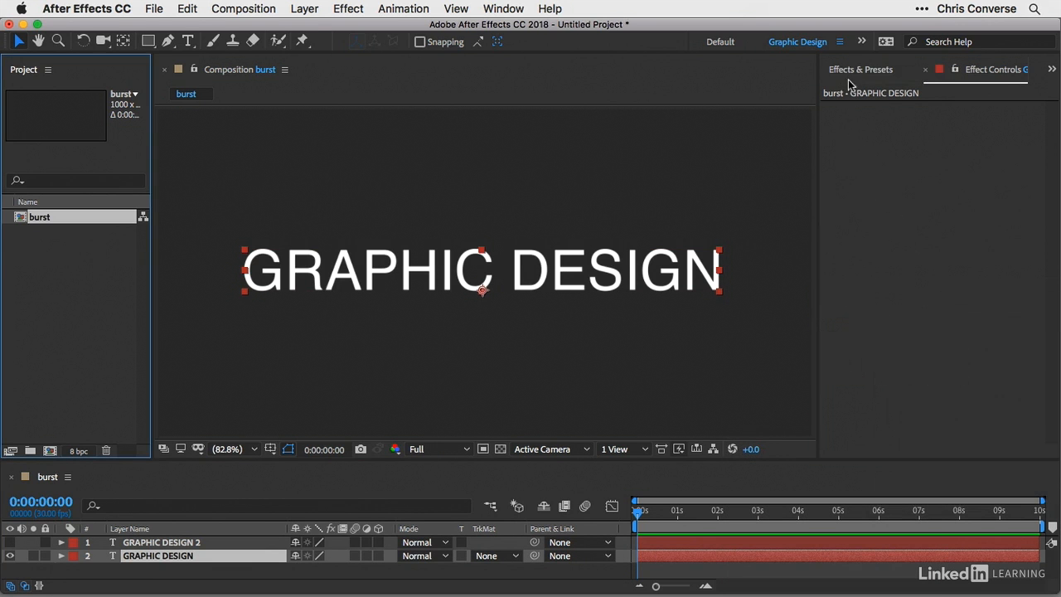
Search the effects for burst and apply CC Light Burst 2.5 to the original GRAPHIC DESIGN text.
left_click(847, 70)
left_click(854, 96)
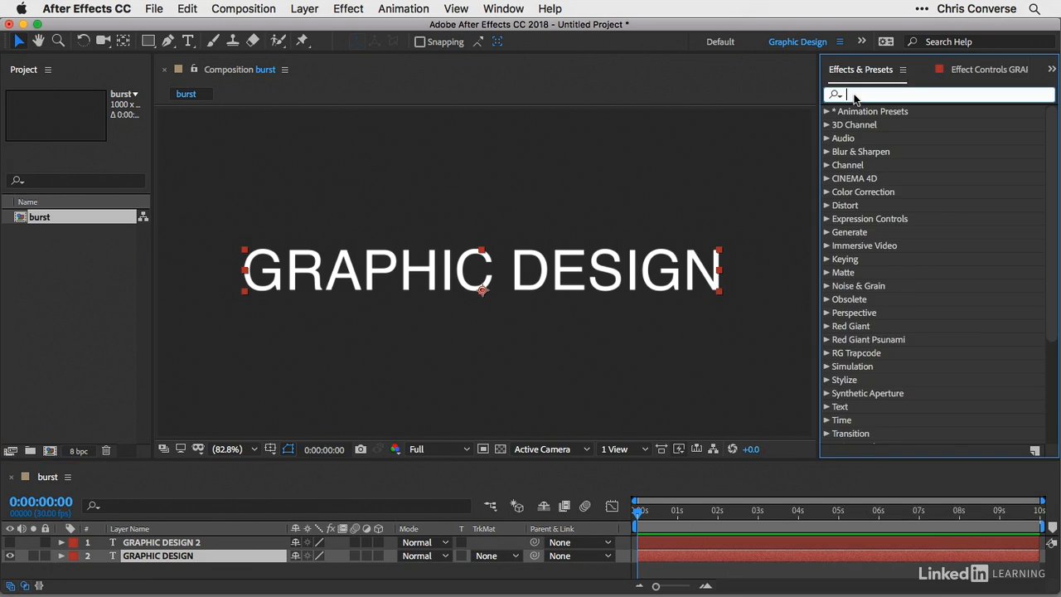
type("bur")
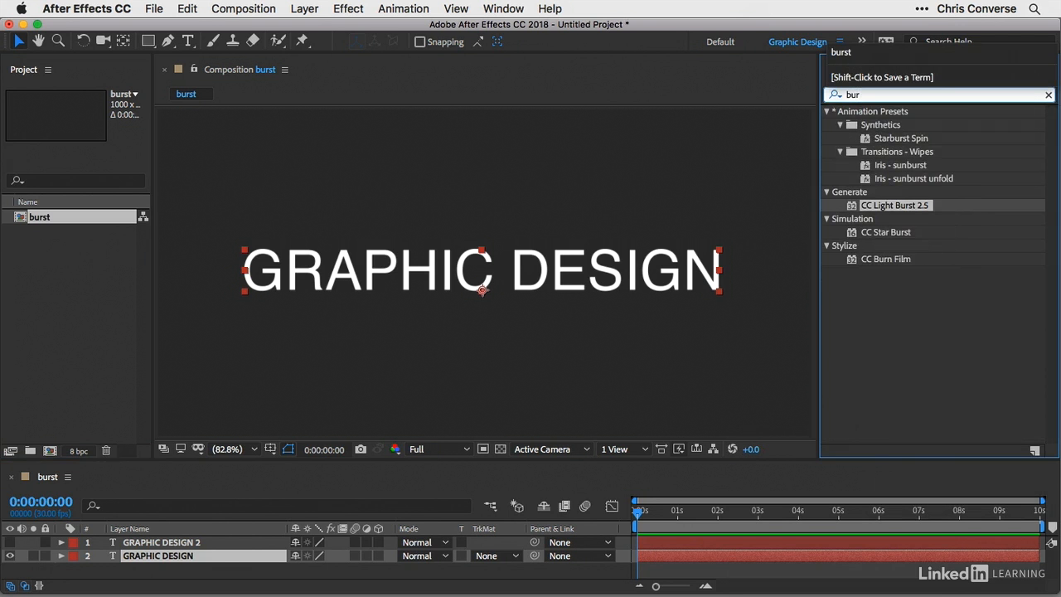
type("st")
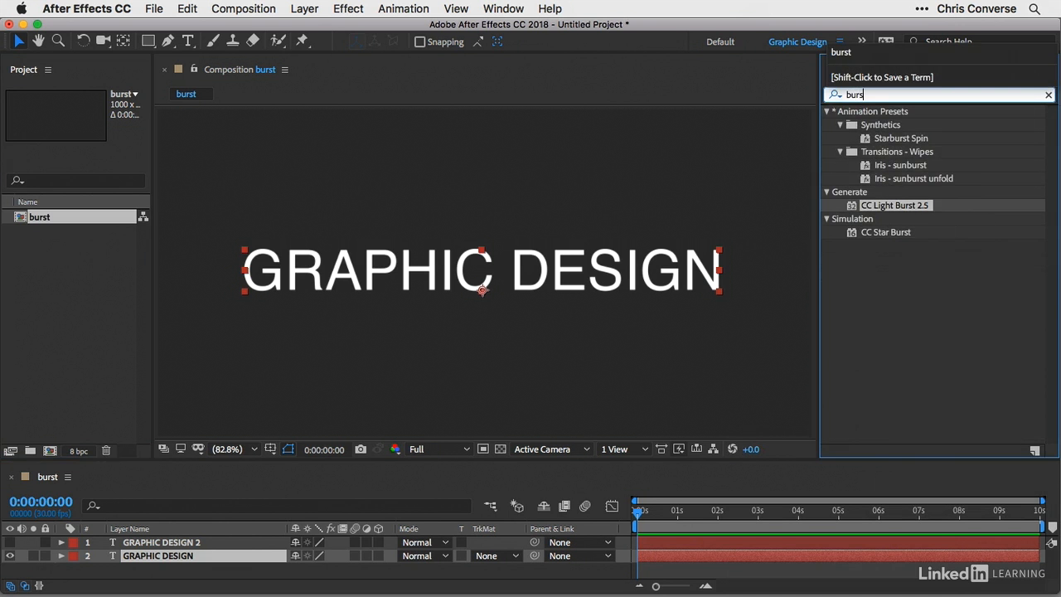
left_click(880, 210)
left_click_drag(880, 210, 445, 274)
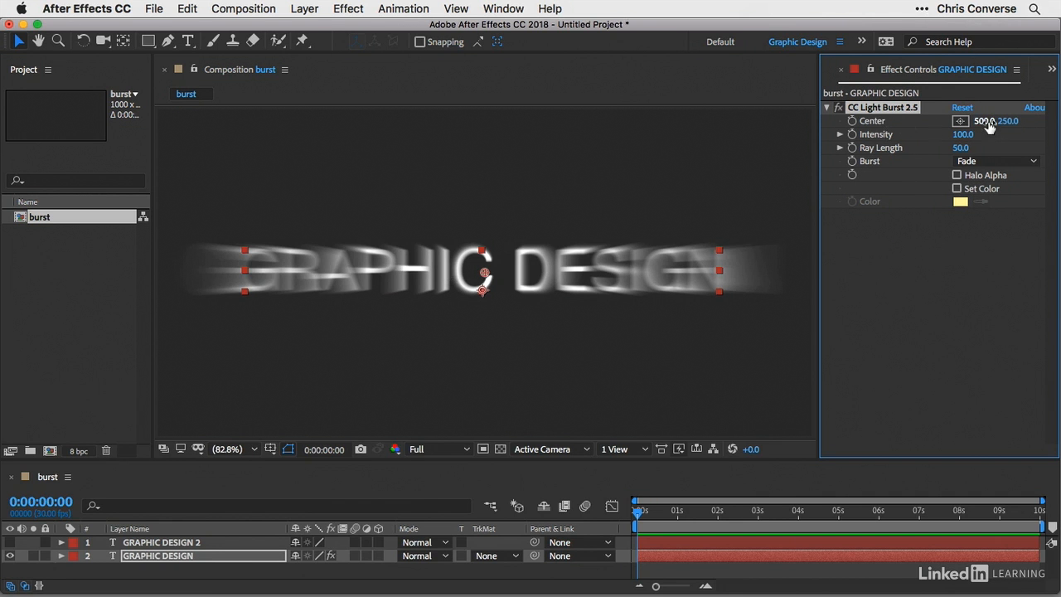
Move the light burst's center to the middle of the text at about 495.2, 245.6 and set Ray Length to 150.
mouse_move(991, 121)
left_mouse_down()
mouse_move(953, 110)
mouse_move(1003, 121)
left_mouse_up()
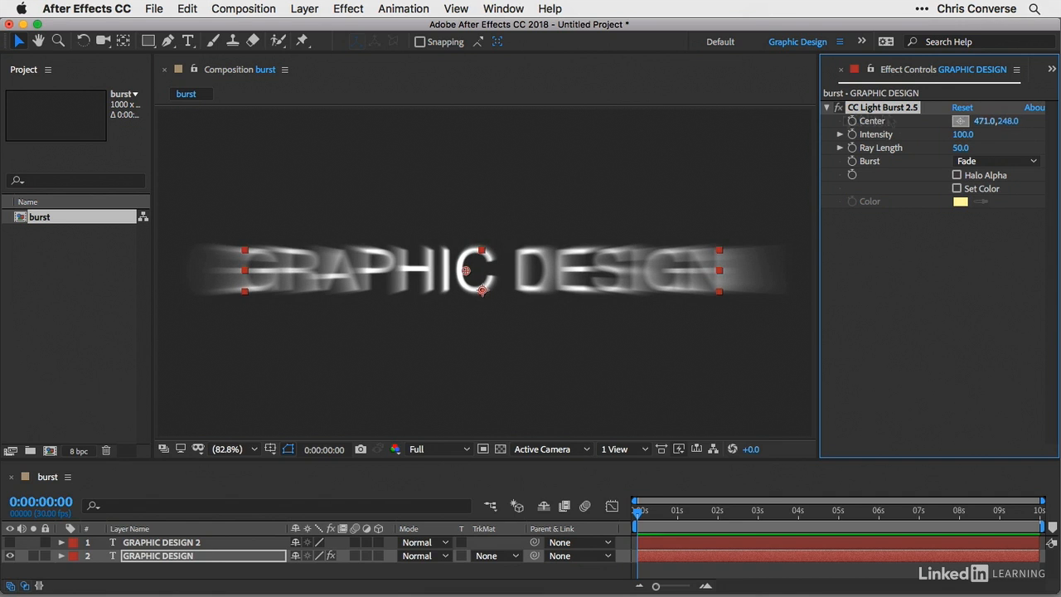
mouse_move(466, 272)
left_mouse_down()
mouse_move(456, 230)
mouse_move(572, 226)
mouse_move(600, 320)
mouse_move(453, 370)
mouse_move(501, 214)
mouse_move(415, 303)
mouse_move(517, 304)
mouse_move(487, 199)
mouse_move(417, 220)
mouse_move(451, 264)
mouse_move(482, 274)
left_mouse_up()
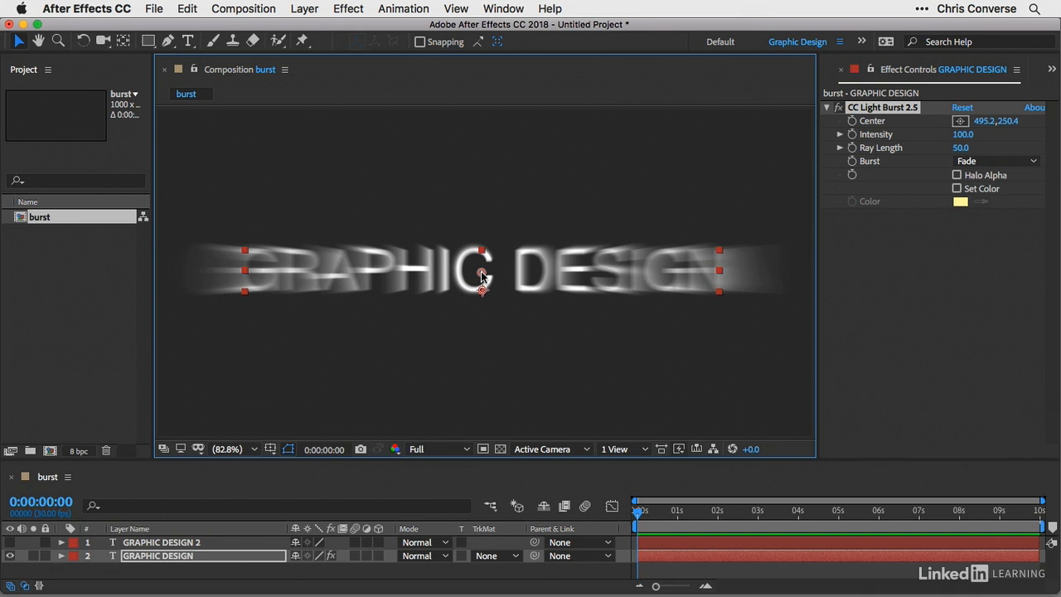
mouse_move(481, 276)
left_mouse_down()
mouse_move(503, 239)
mouse_move(405, 227)
mouse_move(495, 327)
mouse_move(515, 283)
mouse_move(473, 274)
mouse_move(482, 274)
left_mouse_up()
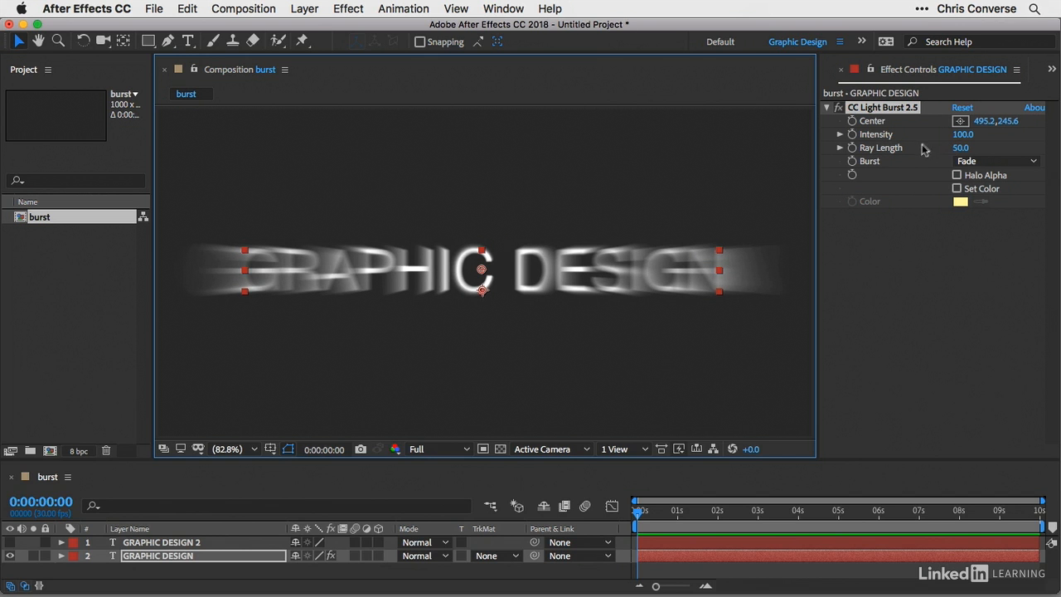
left_click_drag(952, 150, 986, 146)
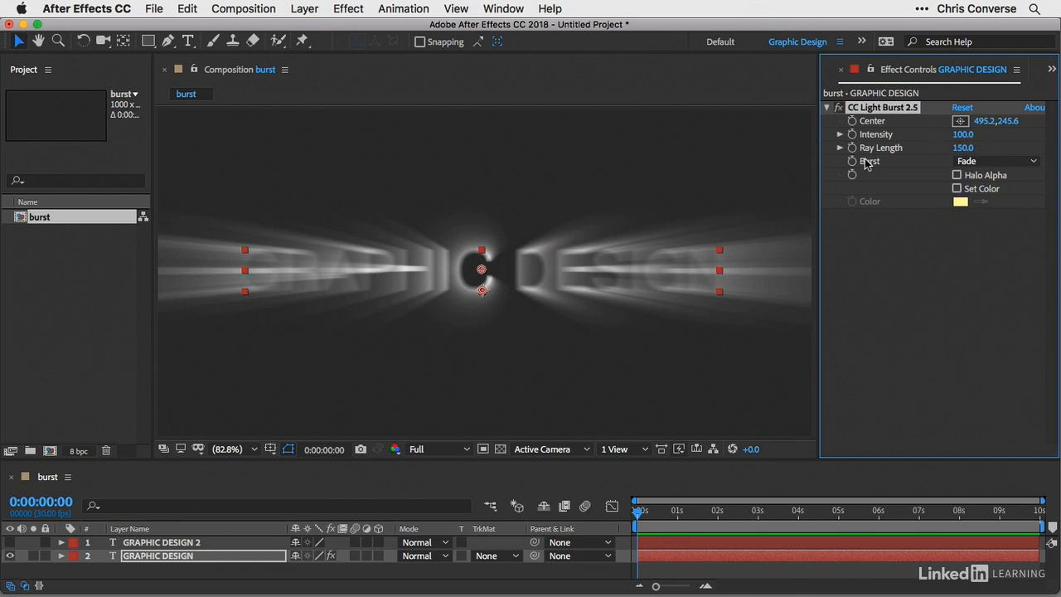
Try the Straight burst type on the light burst, followed by the Center type.
left_click(978, 162)
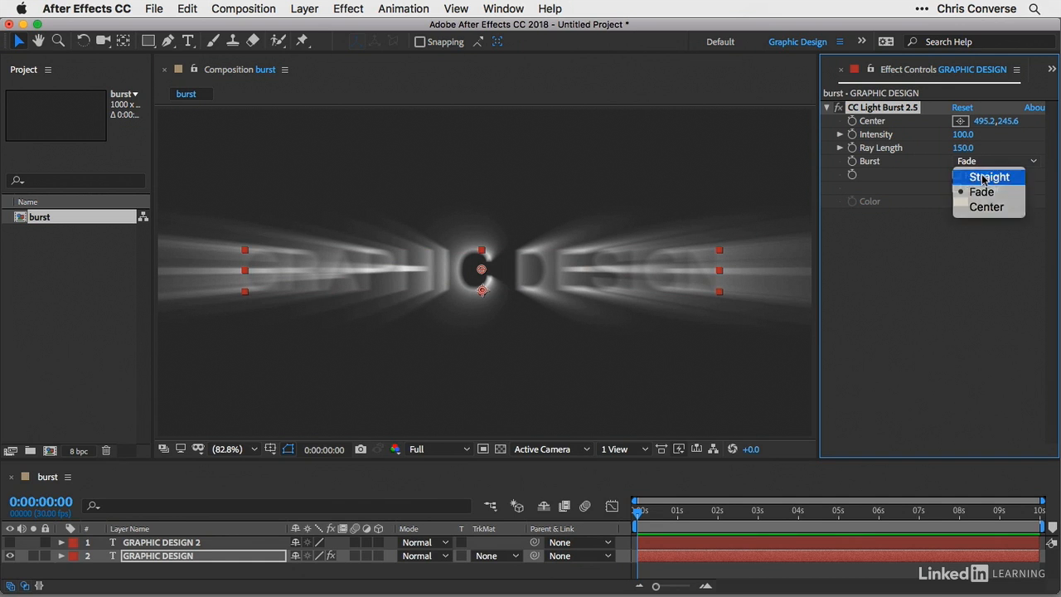
left_click(987, 176)
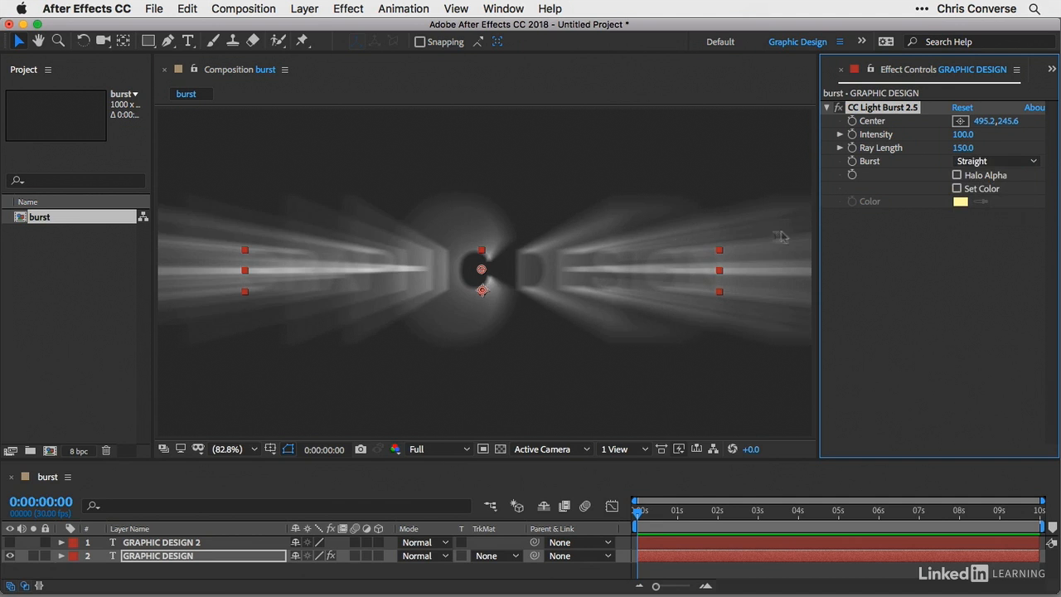
left_click(982, 162)
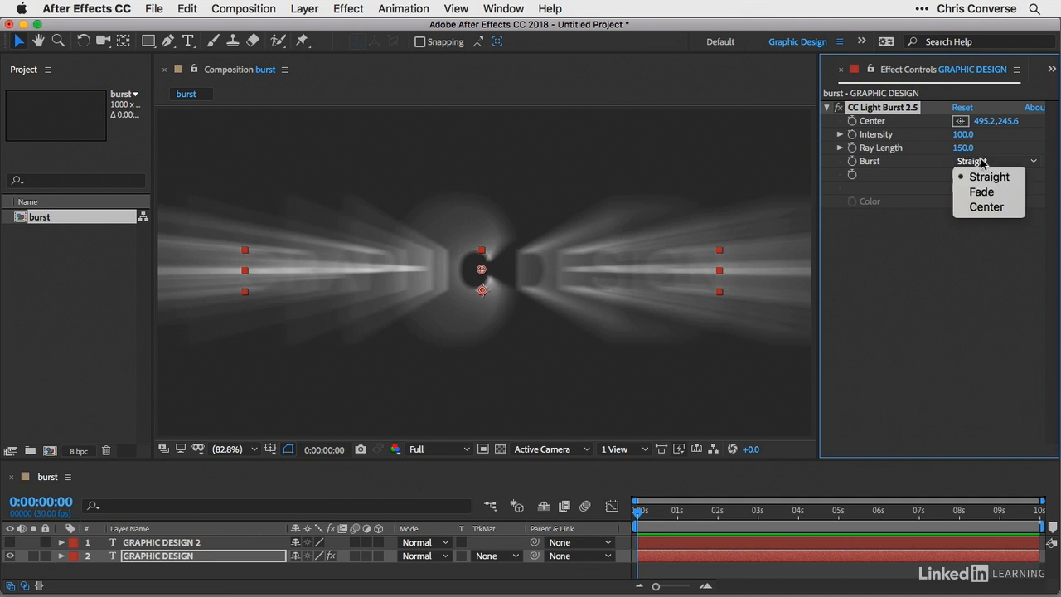
left_click(986, 207)
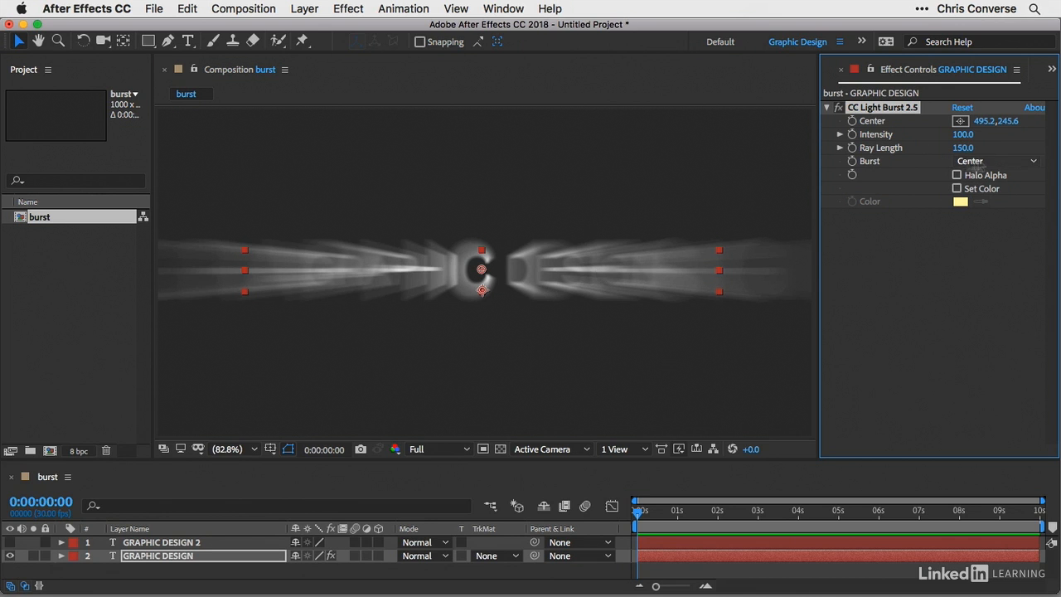
Try different Ray Length values with the Center burst type, including 187.
left_click(961, 148)
type("1000")
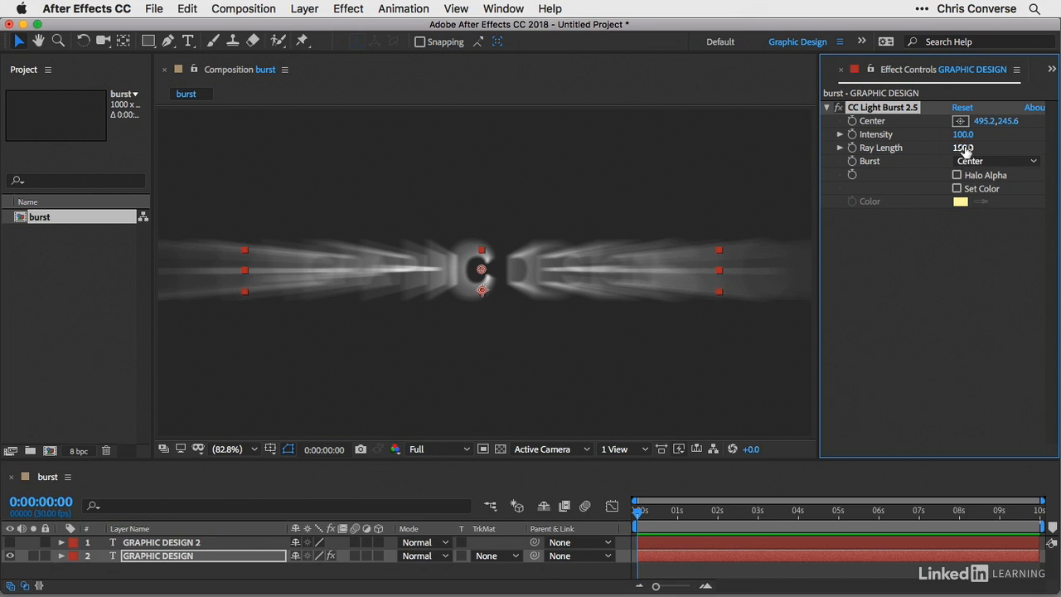
left_click_drag(964, 149, 941, 145)
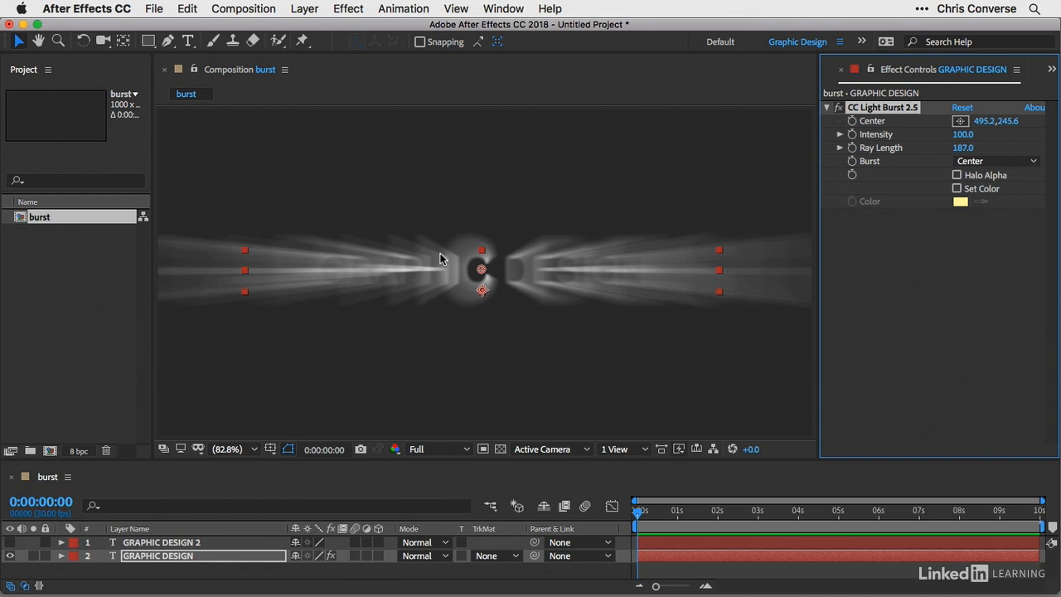
mouse_move(961, 147)
left_mouse_down()
mouse_move(897, 148)
mouse_move(970, 151)
left_mouse_up()
Set the light burst's Ray Length to 150 and its burst type to Fade.
left_click(966, 149)
type("150")
left_click(969, 161)
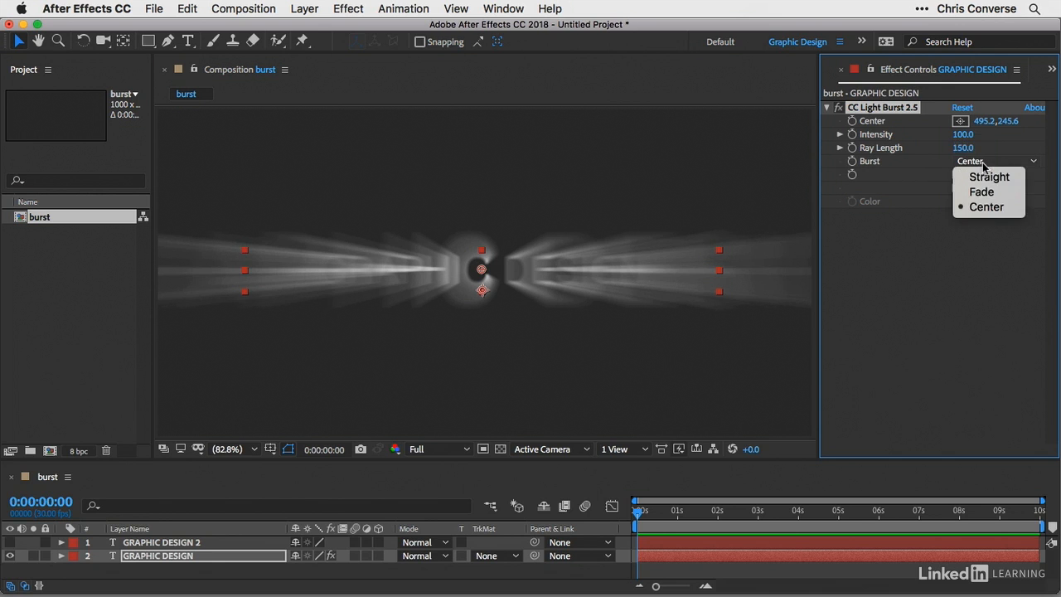
left_click(986, 192)
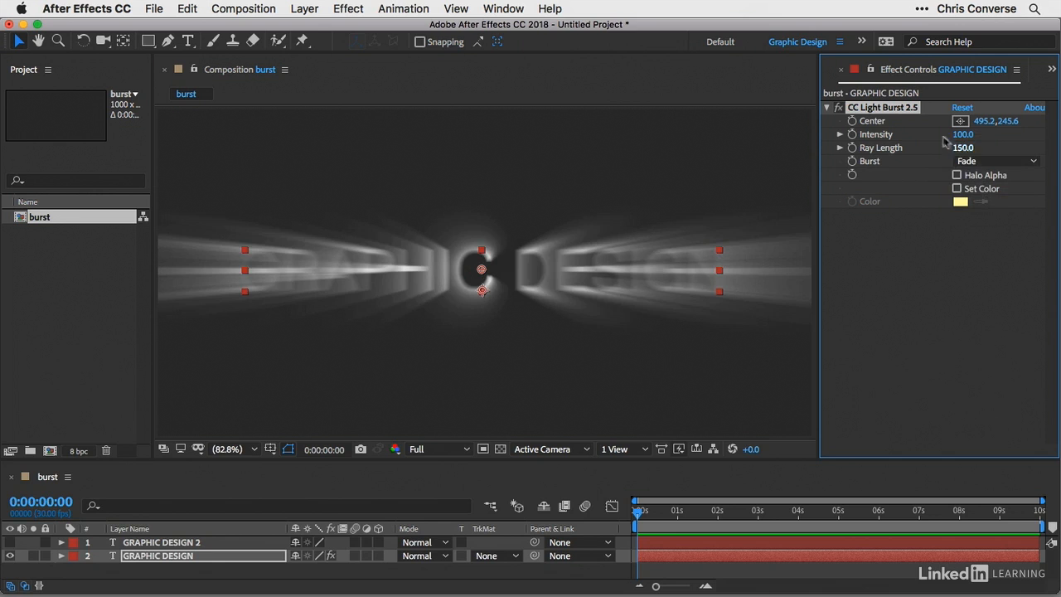
Enable Set Color for the light burst and try a dark green ray color.
left_click(958, 189)
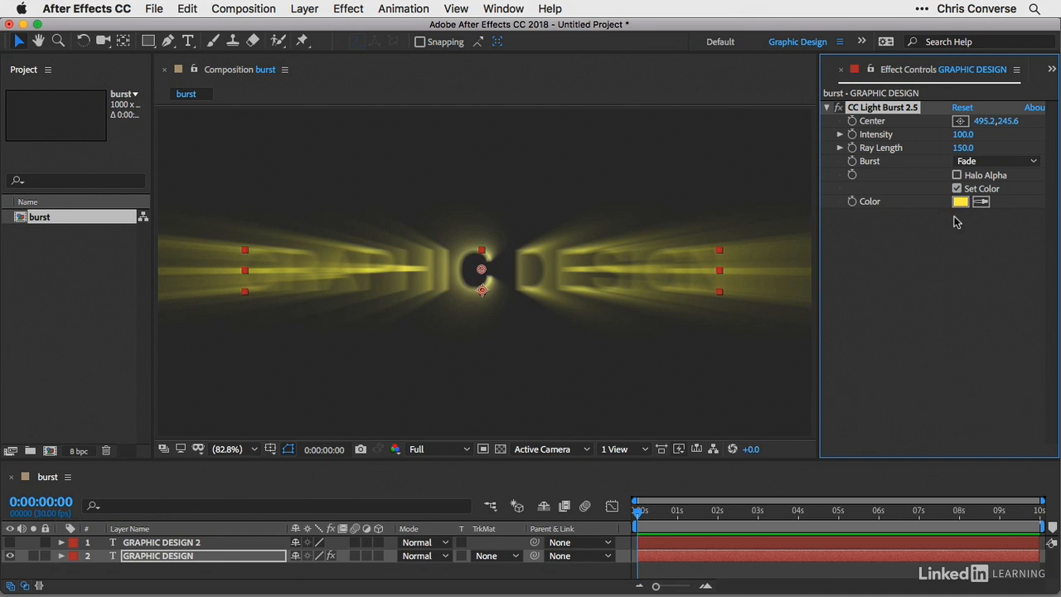
left_click(960, 203)
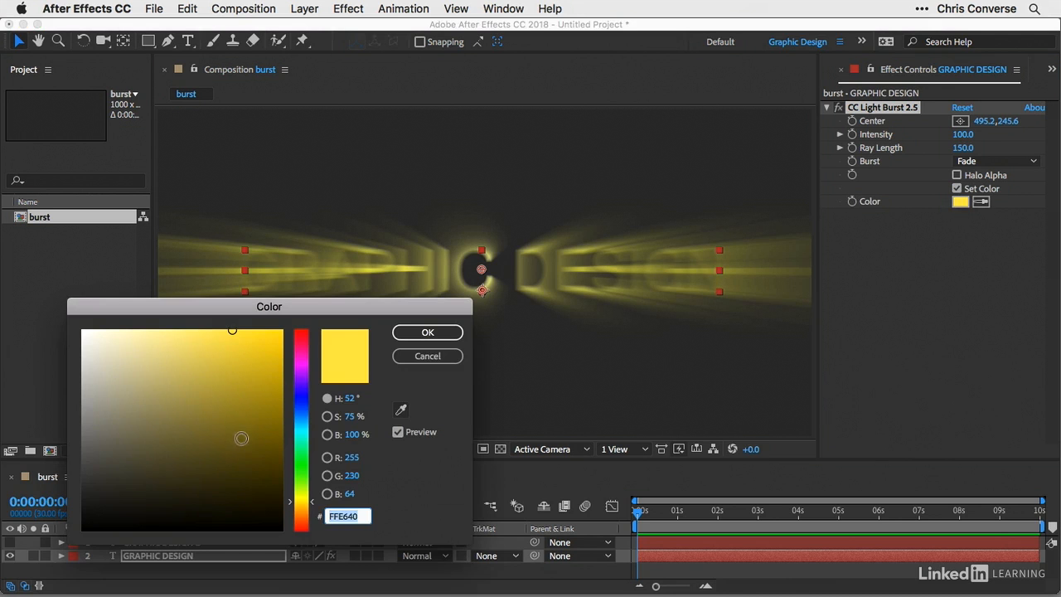
left_click(297, 470)
left_click_drag(275, 424, 269, 412)
left_click(420, 332)
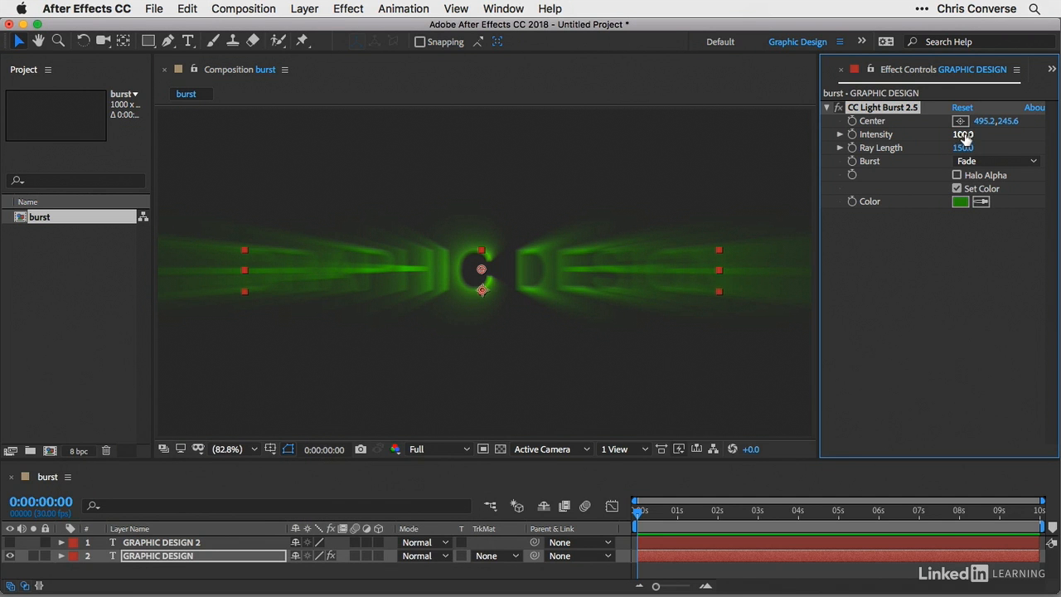
Try the colored light burst at an Intensity of 0, followed by 940.
left_click_drag(965, 136, 940, 132)
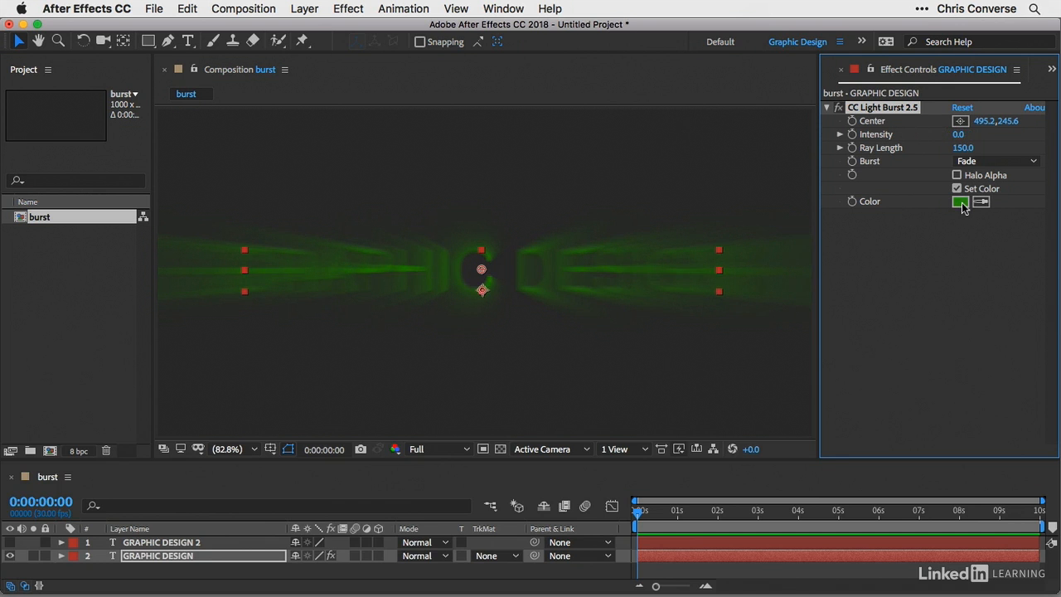
left_click_drag(958, 134, 1031, 134)
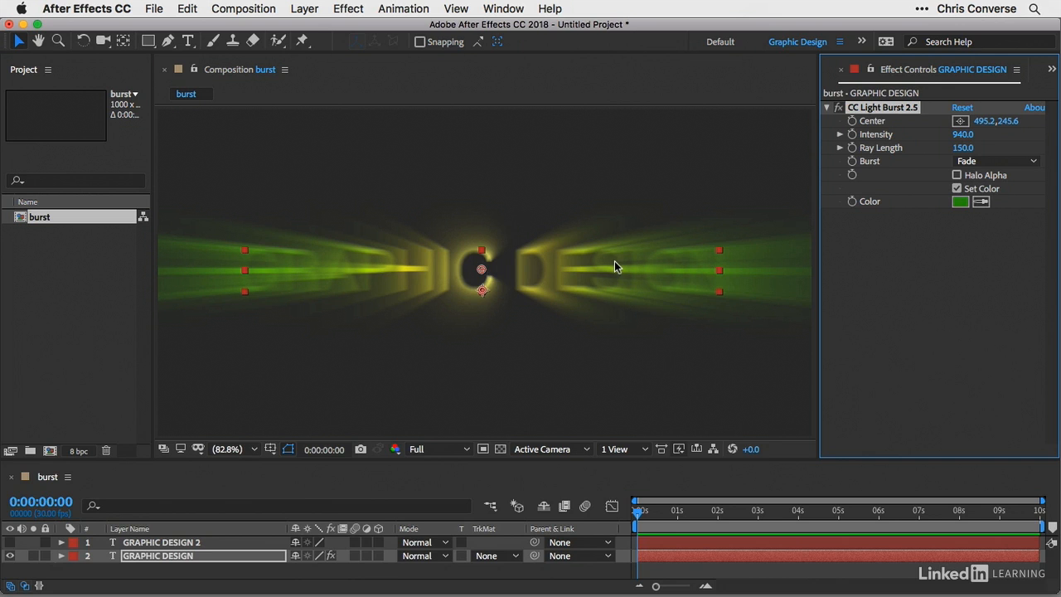
Disable Set Color for the light burst and set its Intensity to 100.
left_click(957, 189)
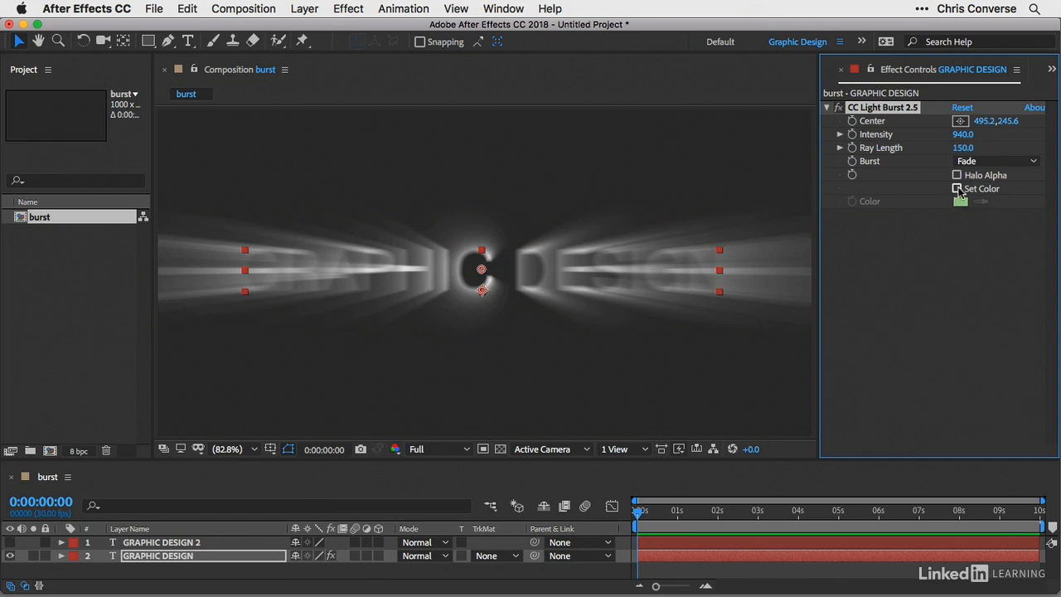
left_click(961, 135)
type("100")
key("Tab")
Show the black GRAPHIC DESIGN 2 layer and enlarge the timeline area to make room for layer properties.
left_click(10, 543)
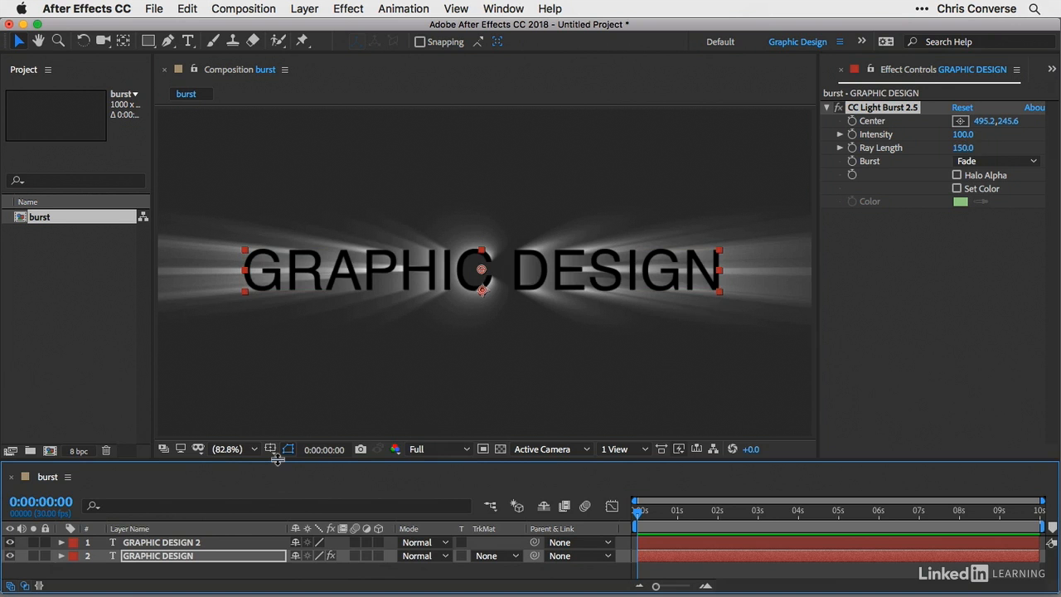
left_click_drag(277, 459, 310, 371)
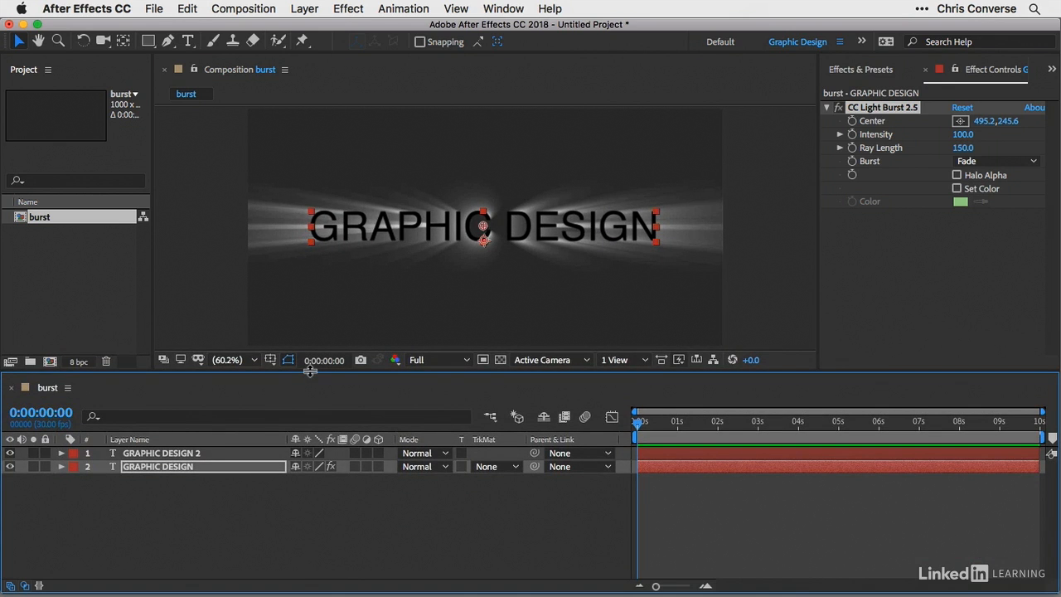
Add an Outer Glow layer style to the GRAPHIC DESIGN 2 layer and expand its settings.
left_click(152, 455)
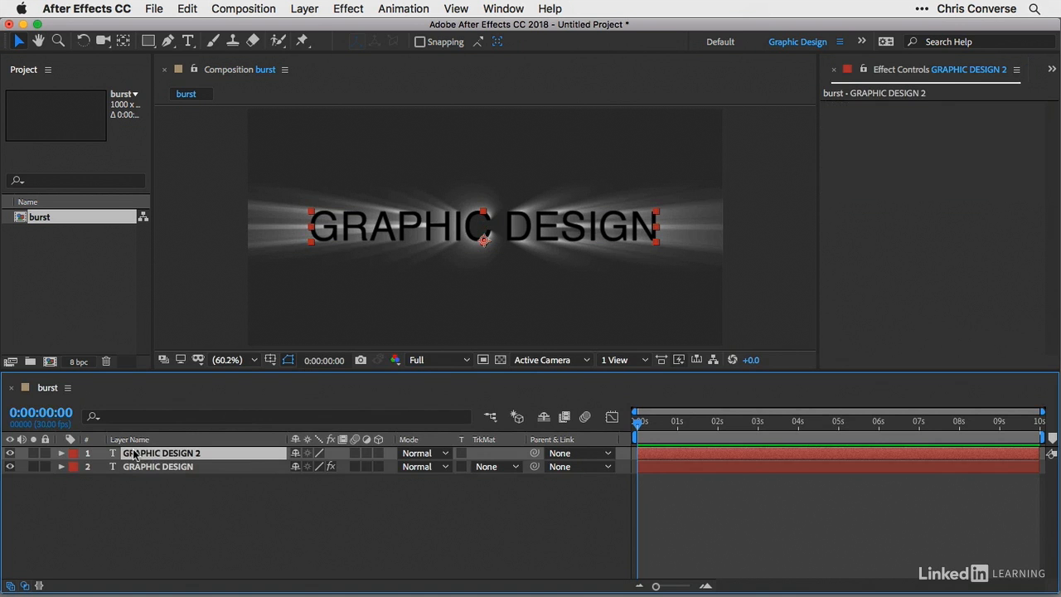
right_click(135, 455)
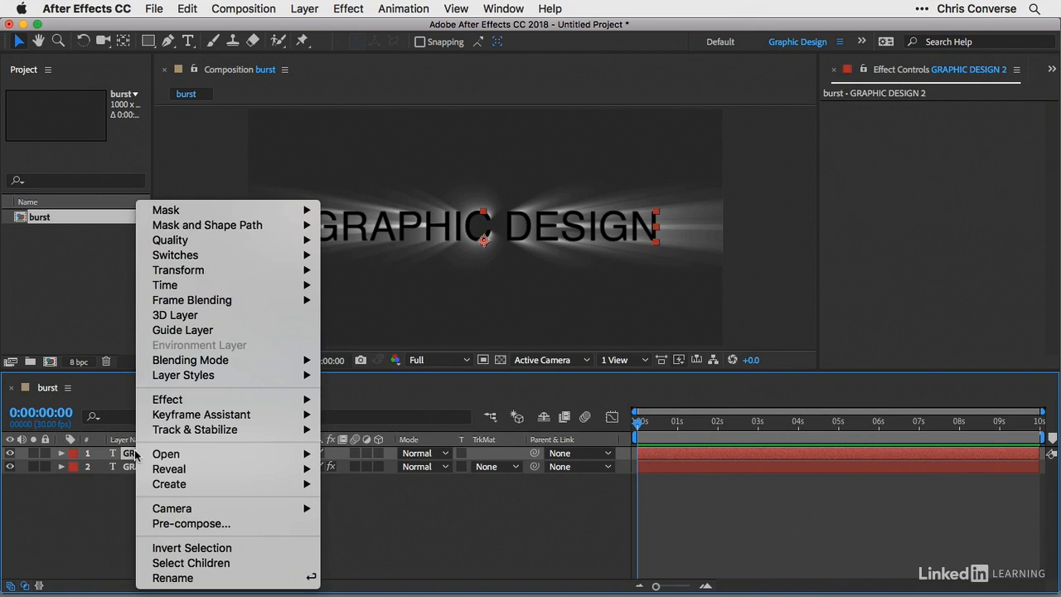
mouse_move(195, 377)
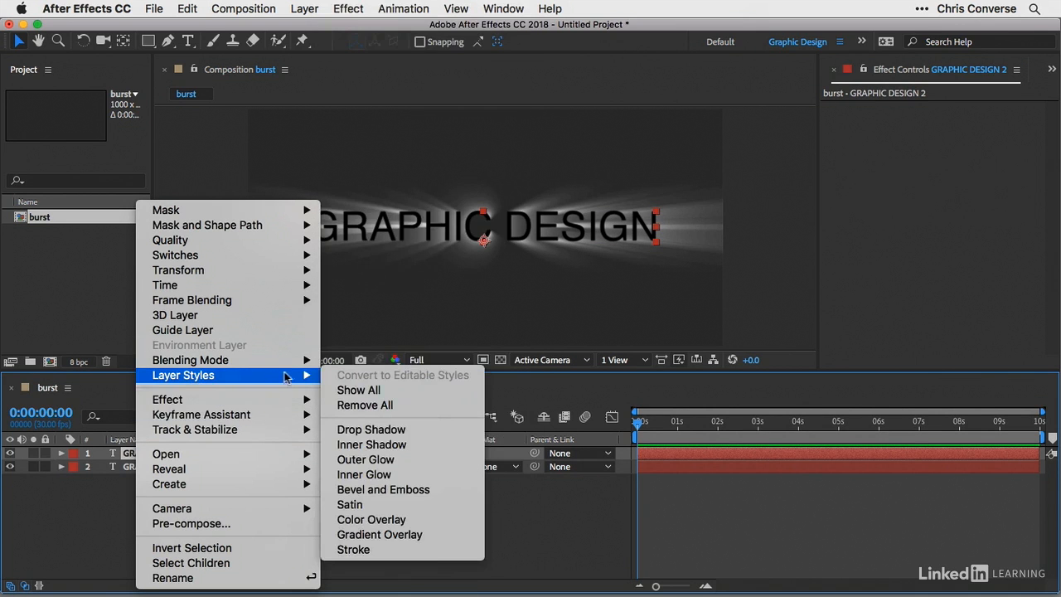
left_click(382, 458)
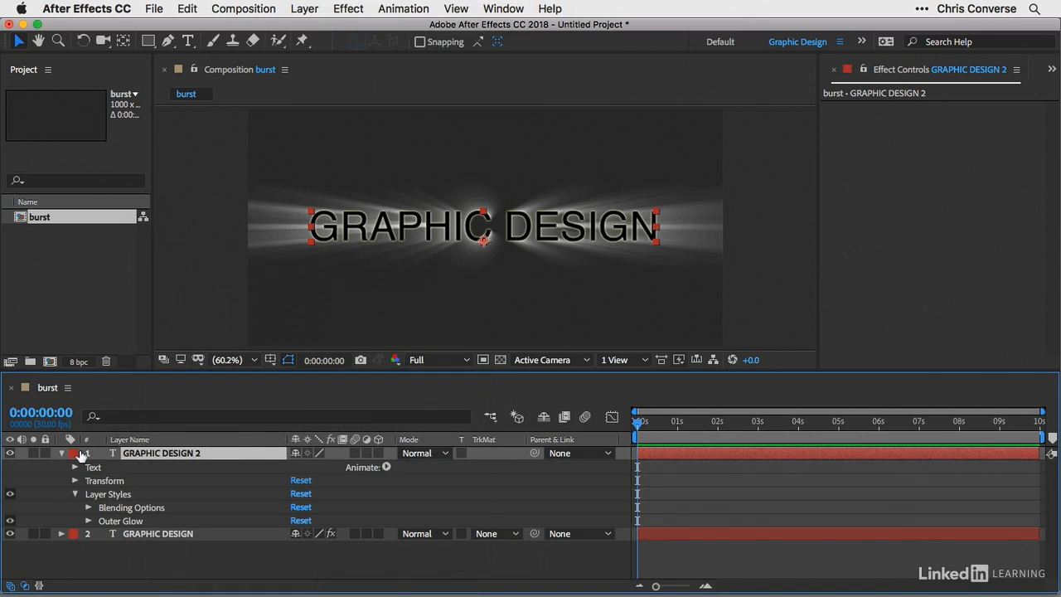
left_click(88, 521)
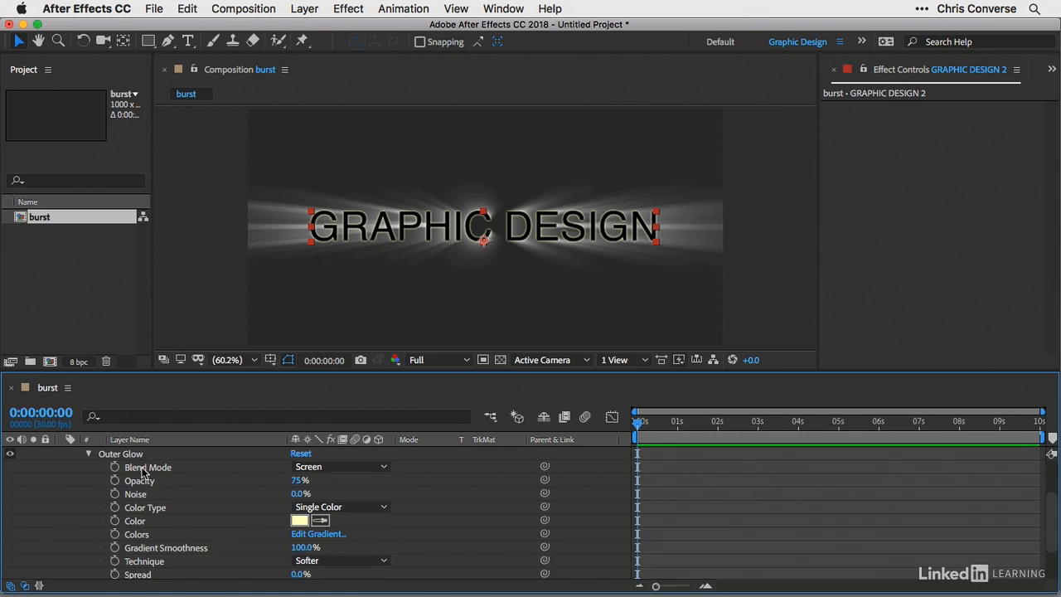
Lower the Outer Glow opacity of the black text layer to 35%.
left_click(325, 284)
key("period")
key("period")
key("period")
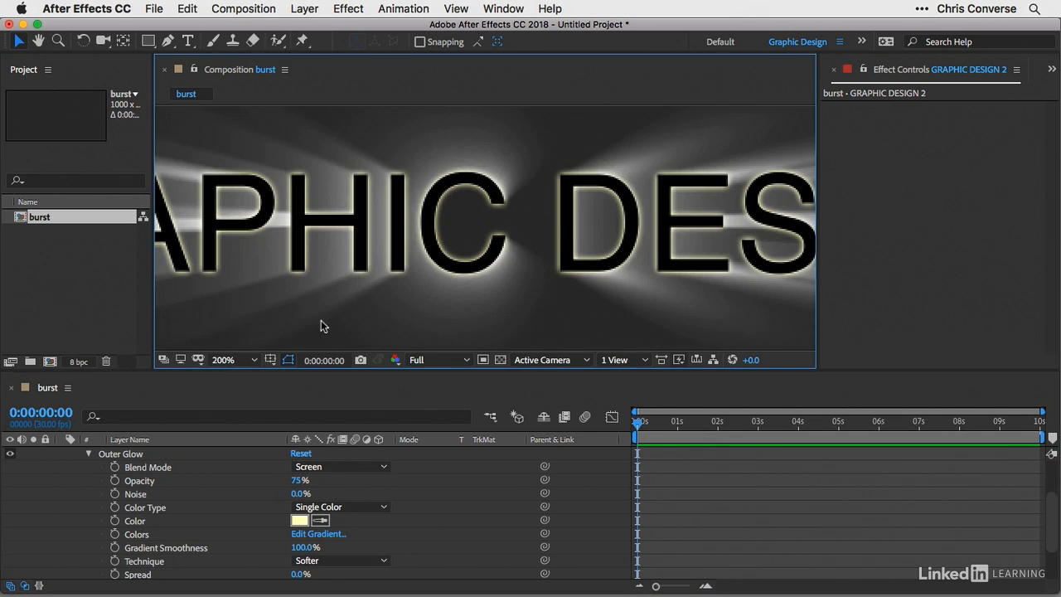
key("comma")
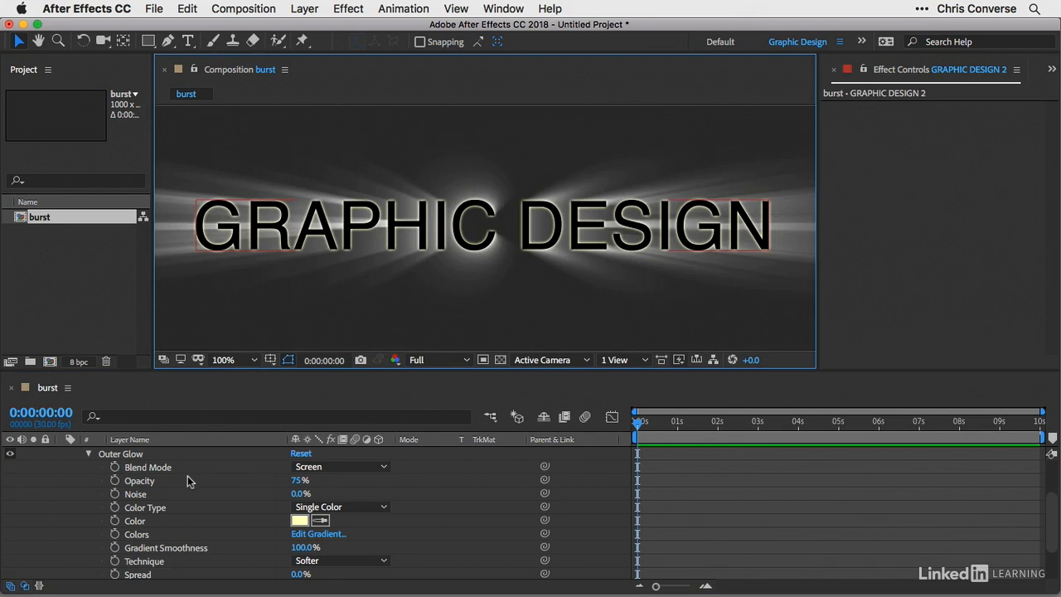
left_click_drag(299, 482, 267, 480)
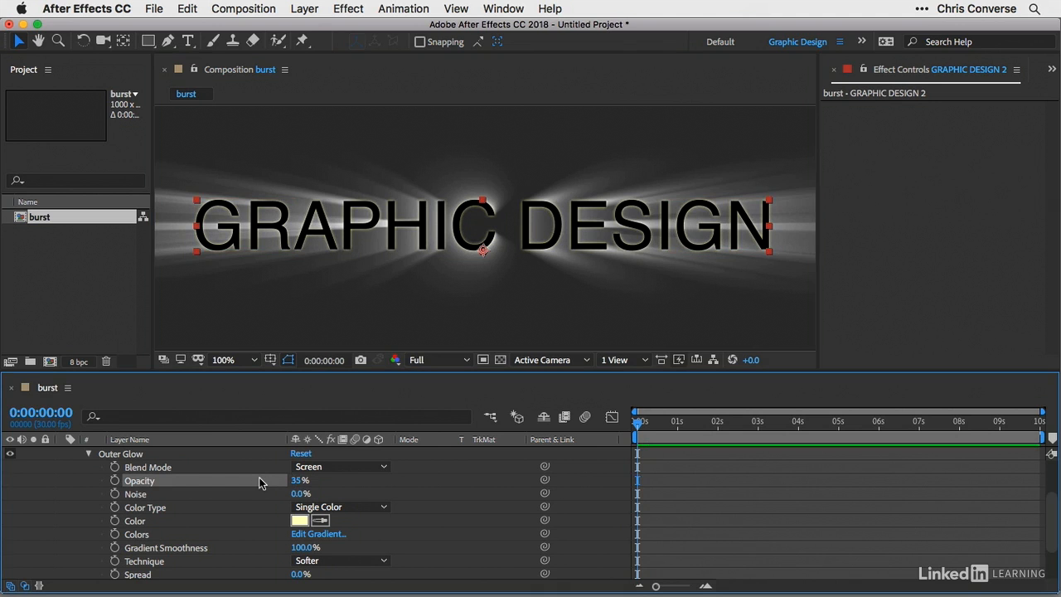
Change the Outer Glow color of the black text to white (FFFFFF).
left_click(300, 522)
left_click_drag(160, 350, 61, 315)
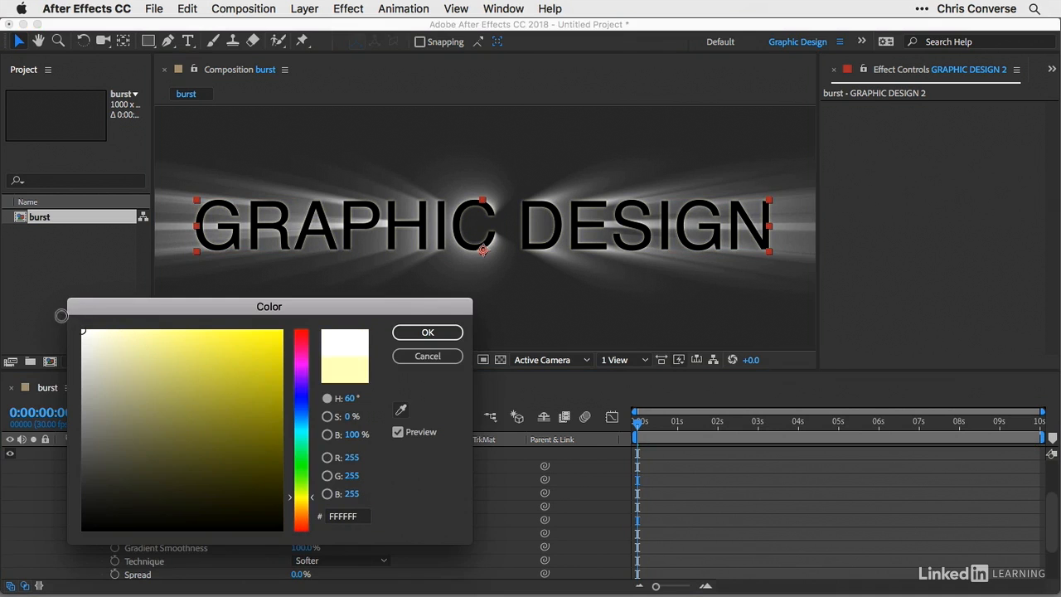
left_click(428, 331)
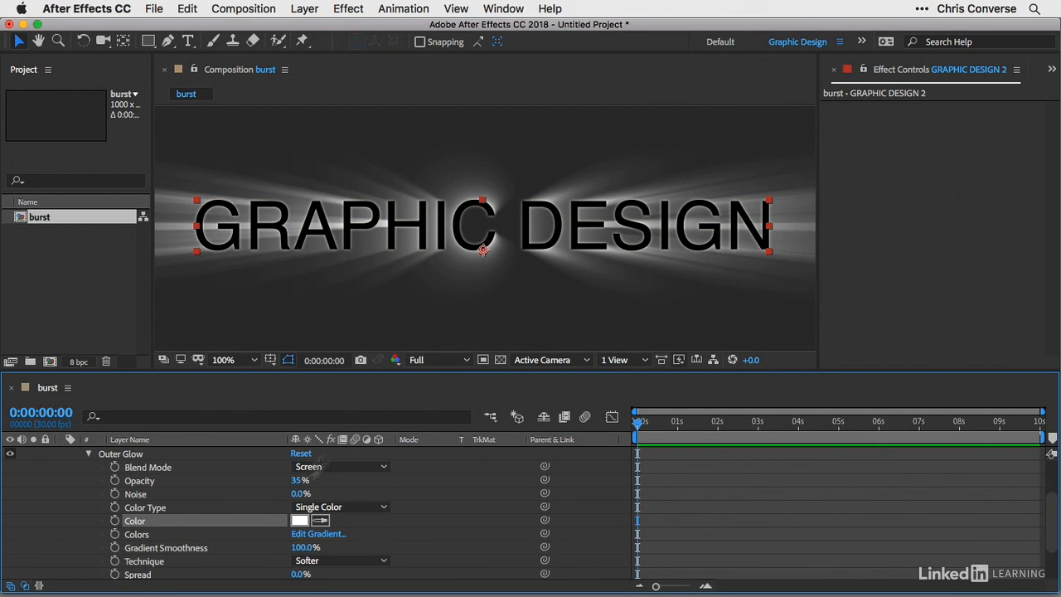
Set the Outer Glow size of the black text to 10.
scroll(231, 509, "down", 4)
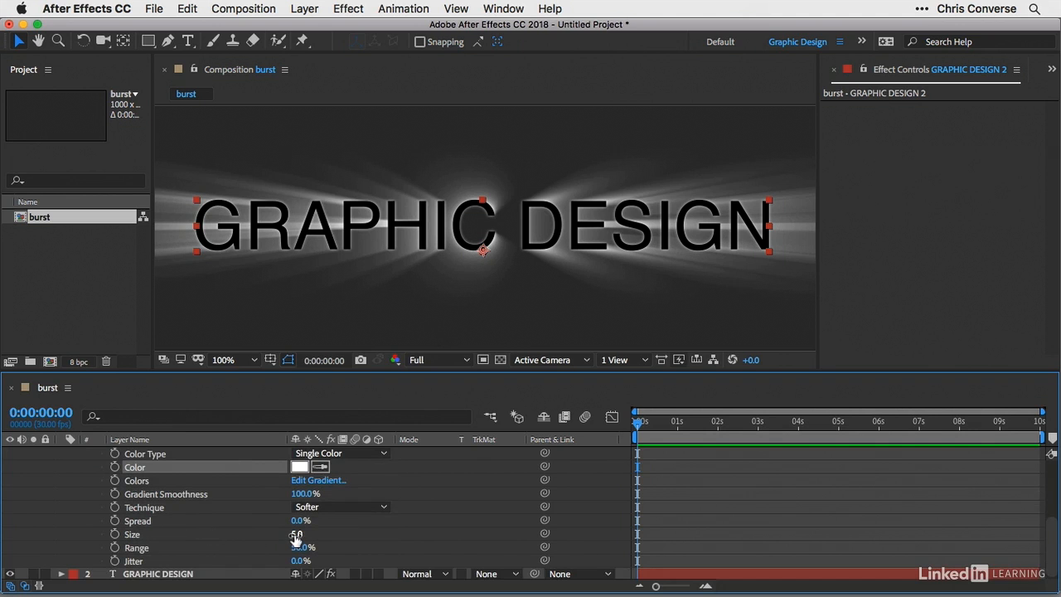
left_click_drag(296, 534, 299, 534)
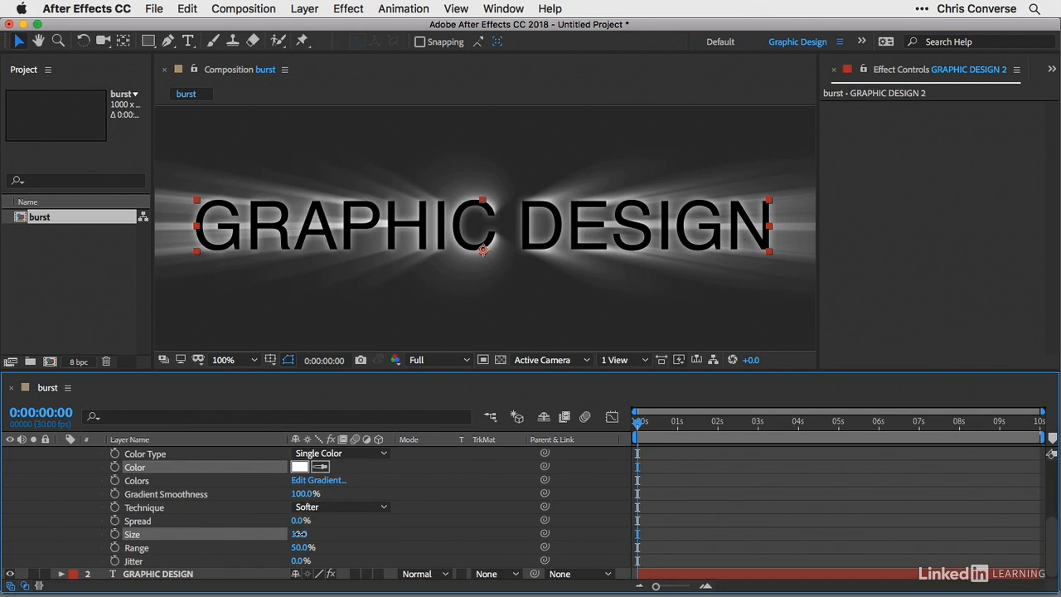
left_click(299, 534)
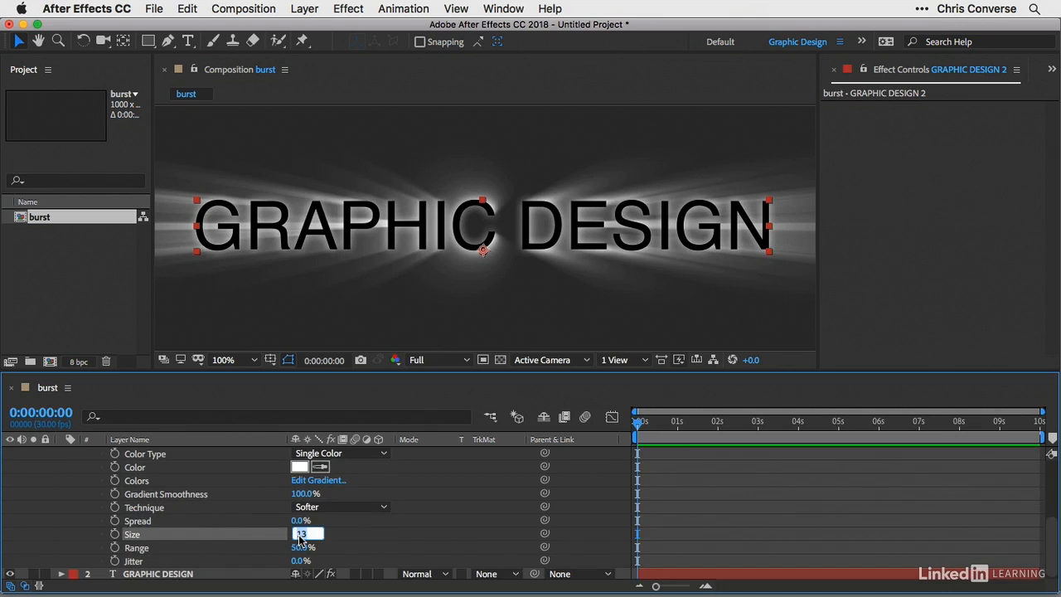
type("10")
left_click(346, 537)
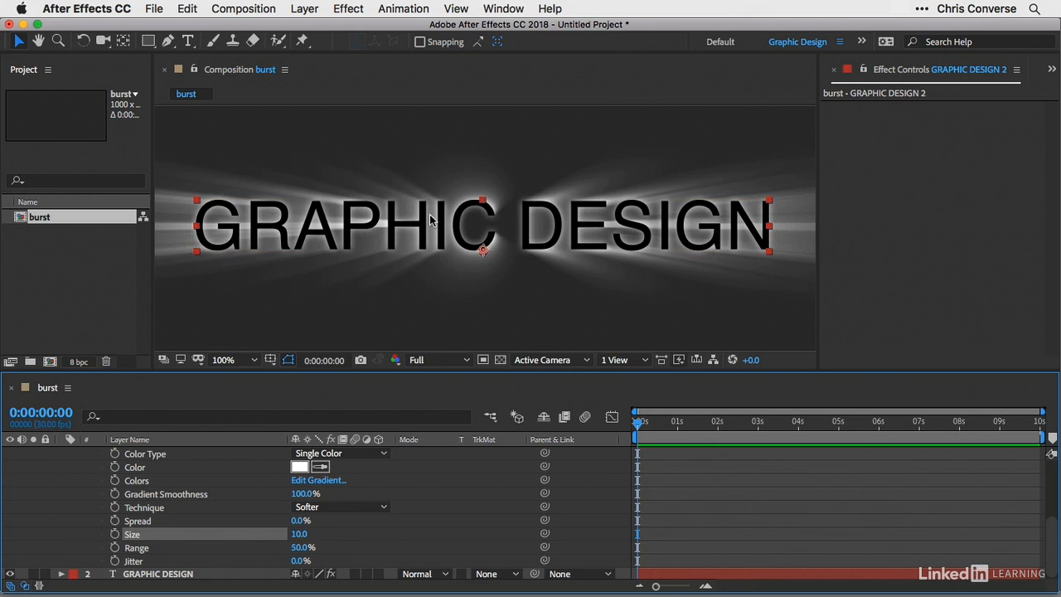
left_click(232, 10)
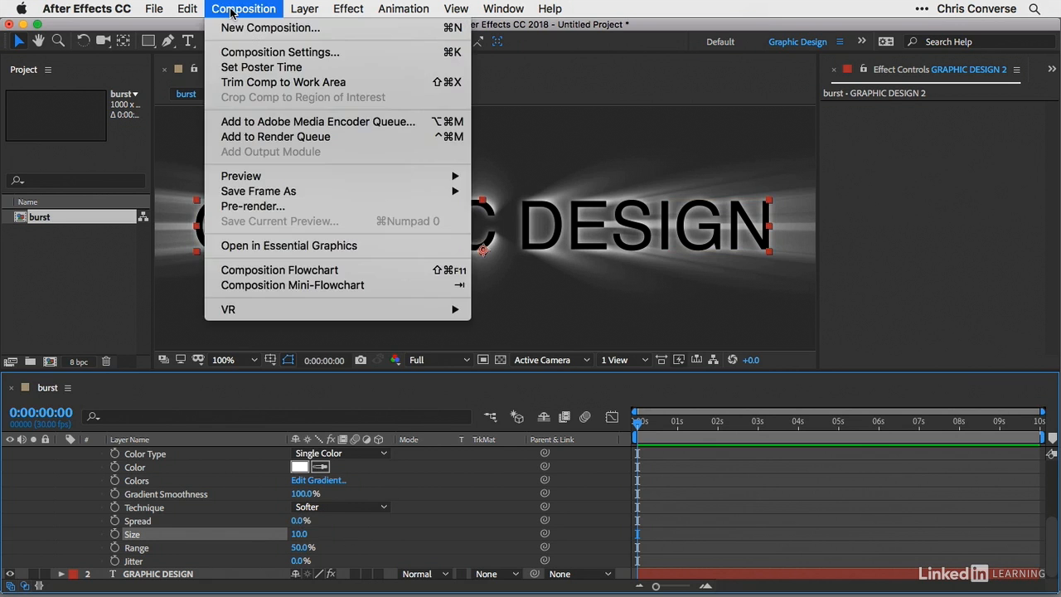
mouse_move(281, 196)
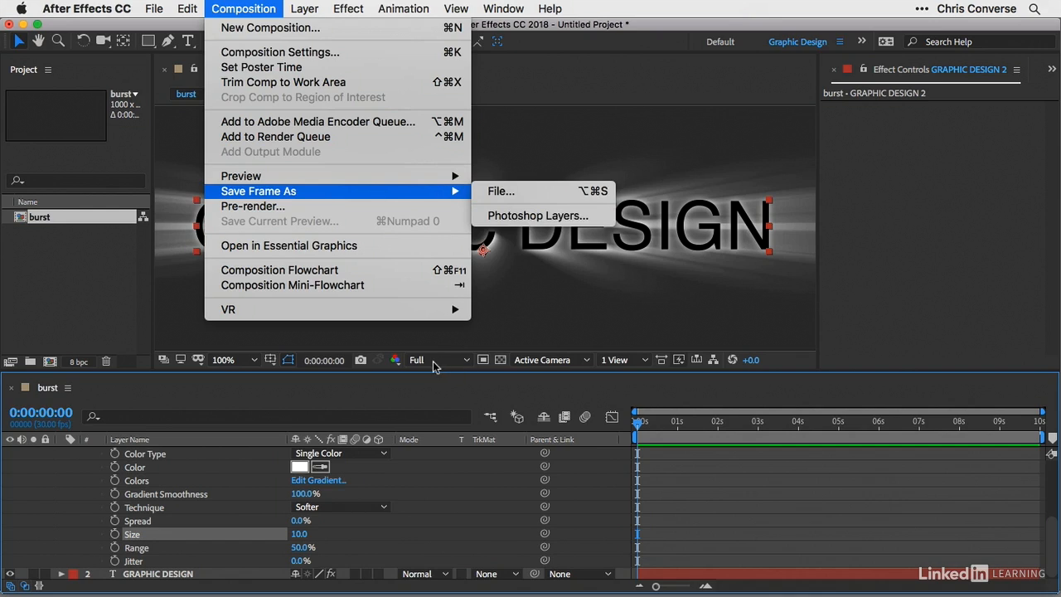
left_click(513, 337)
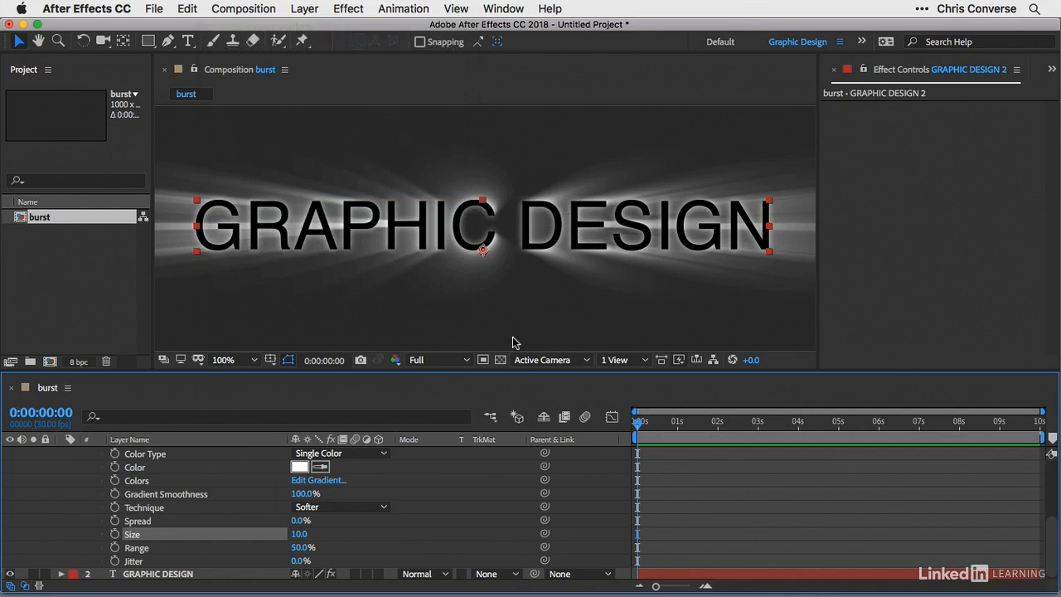